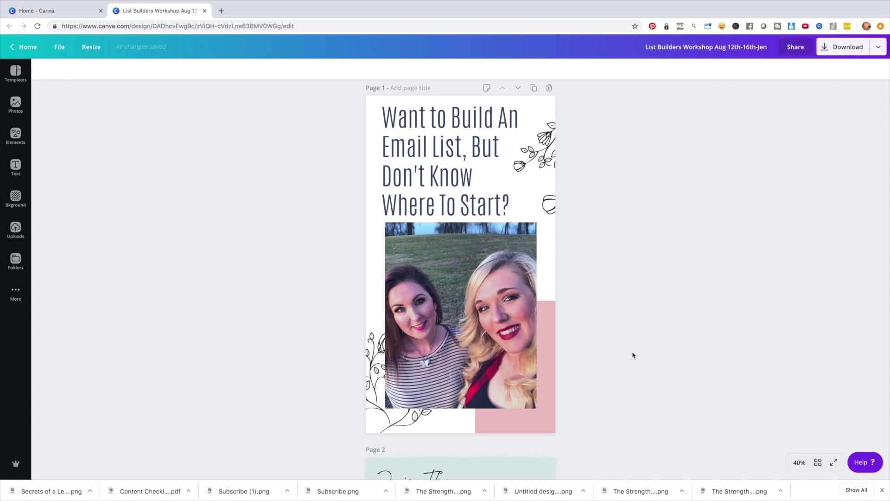
Step: Browse the Canva home page and start a new Your Story design
scroll(635, 356, "down", 5)
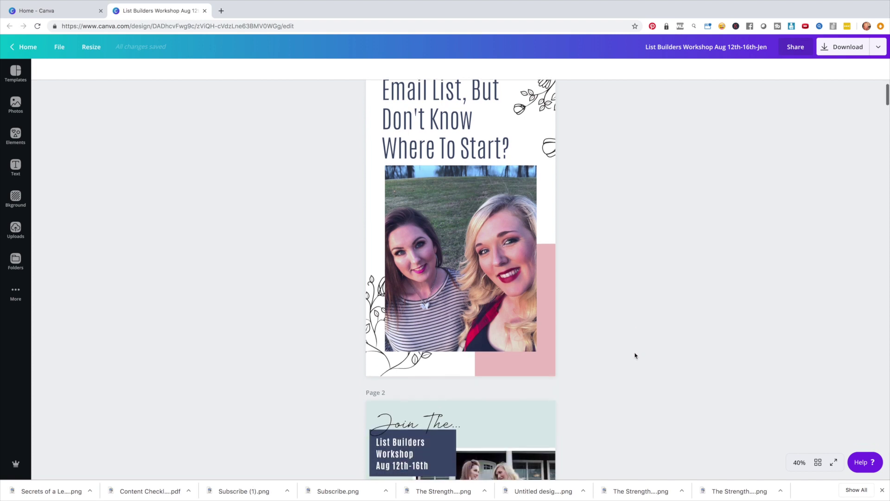
scroll(635, 355, "down", 6)
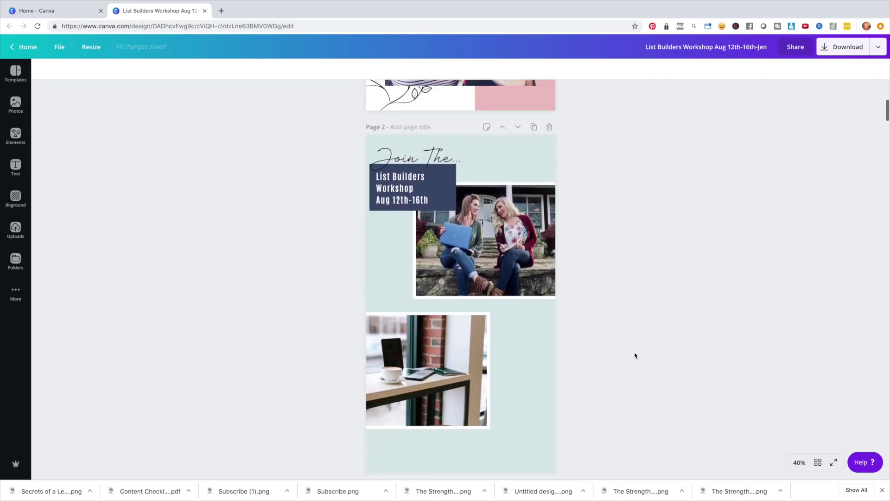
scroll(635, 356, "down", 1)
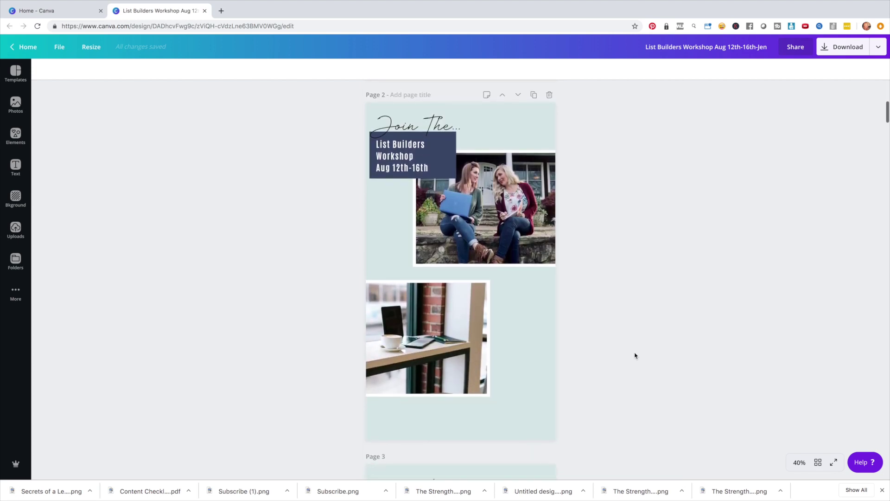
scroll(626, 343, "up", 1)
scroll(626, 343, "up", 4)
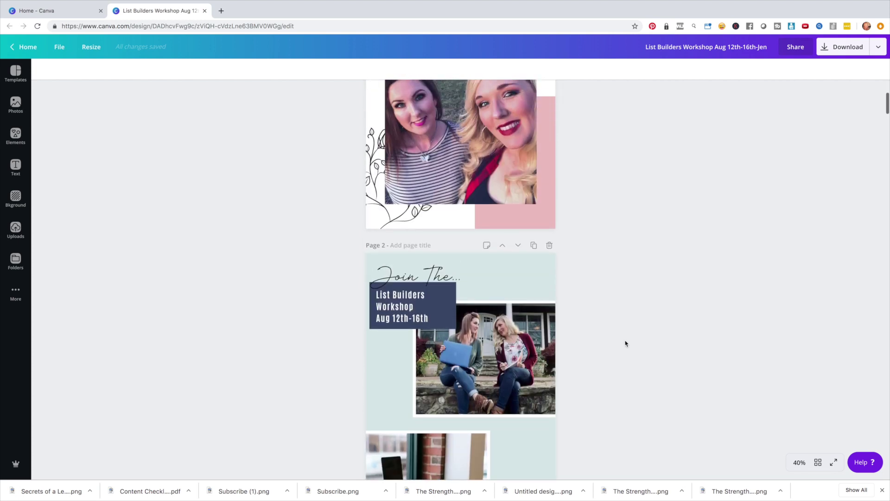
scroll(626, 343, "up", 6)
scroll(625, 344, "down", 1)
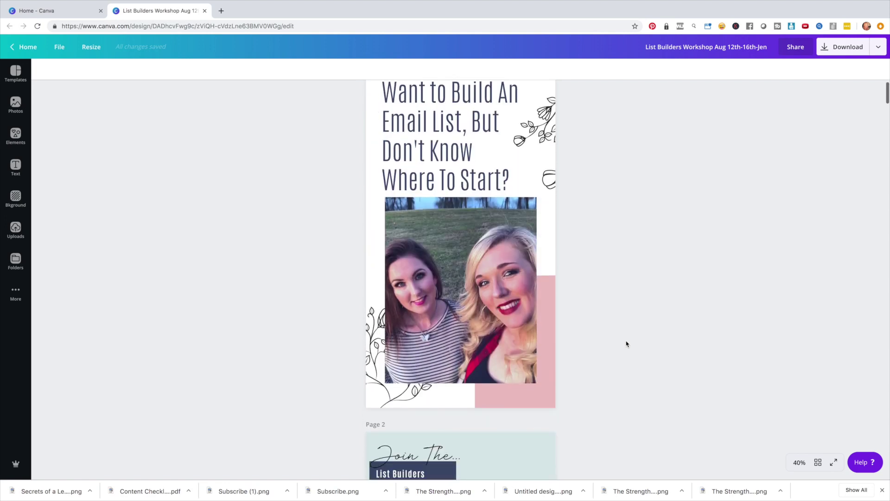
scroll(625, 343, "down", 8)
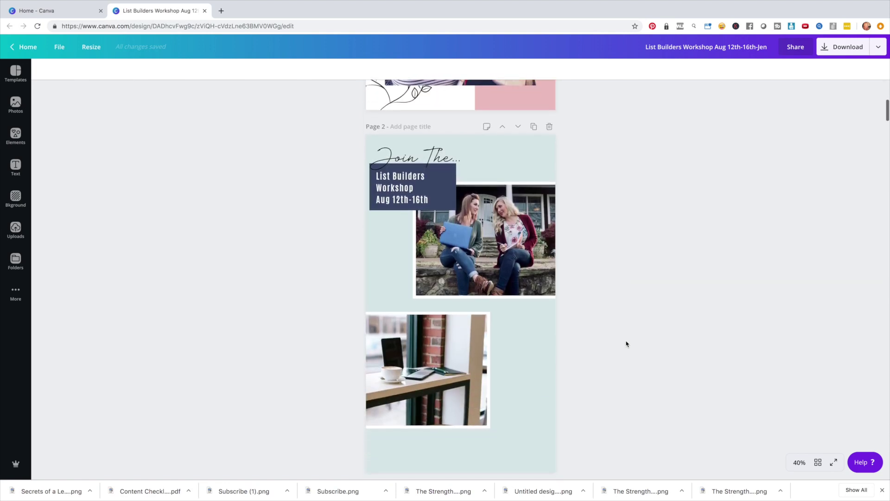
scroll(626, 343, "down", 1)
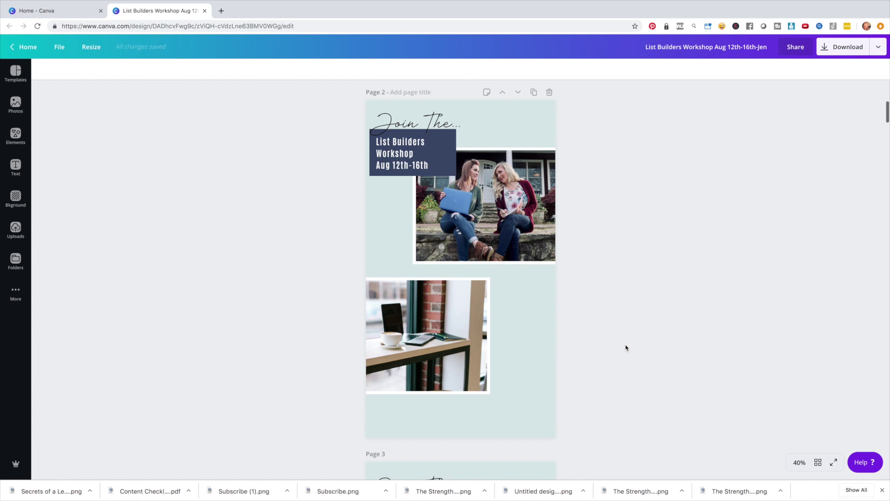
scroll(626, 355, "down", 3)
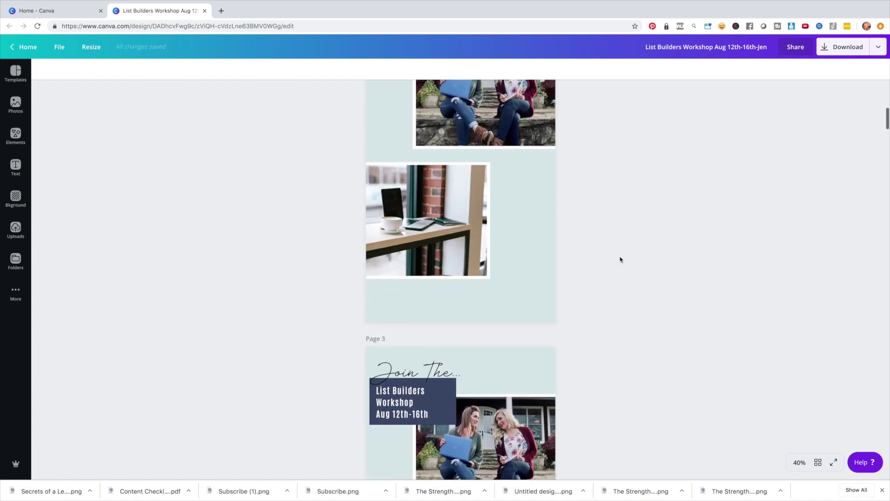
scroll(610, 292, "up", 4)
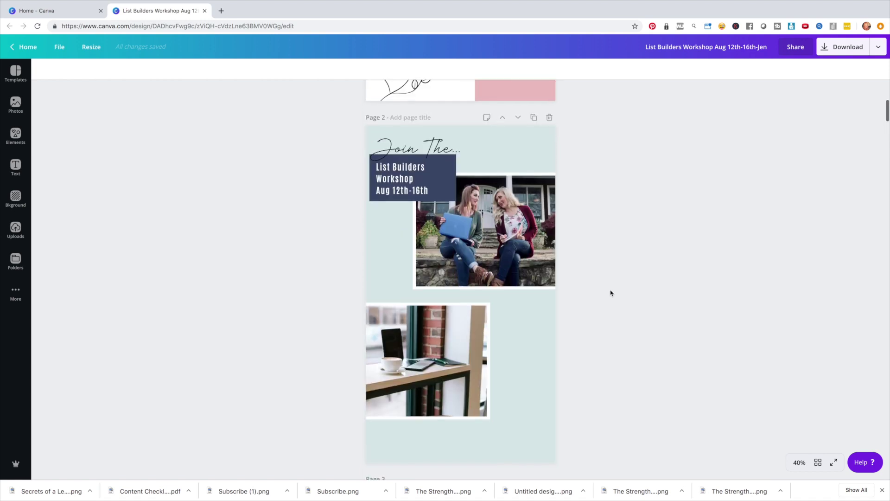
scroll(610, 293, "down", 1)
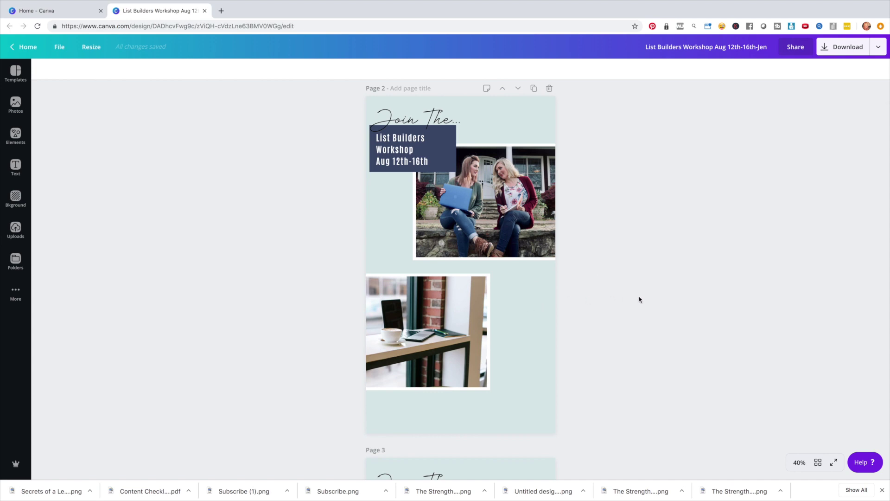
scroll(639, 300, "down", 10)
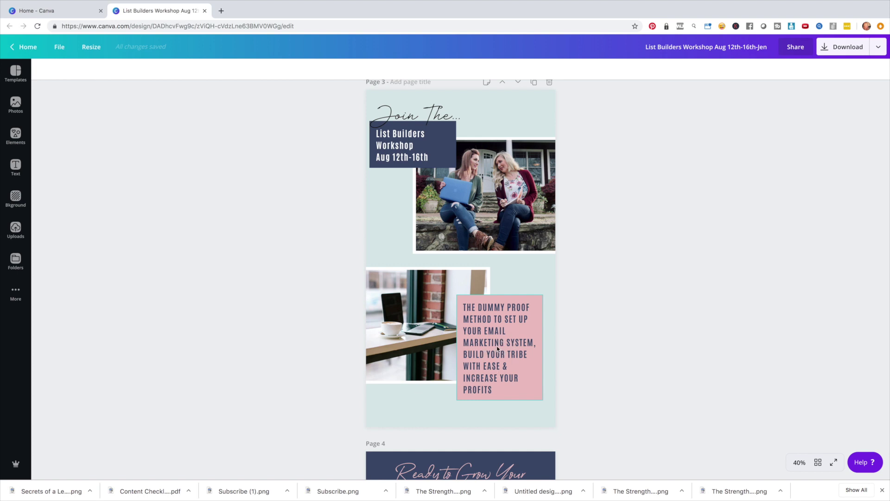
scroll(497, 343, "down", 10)
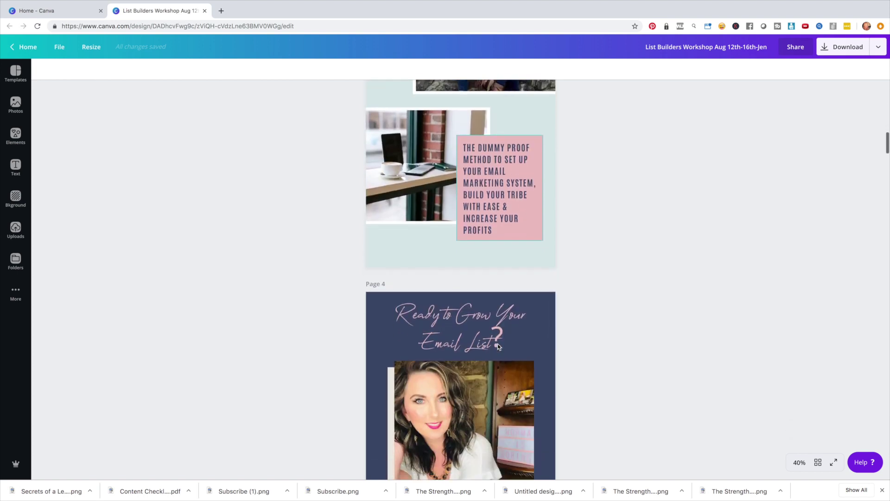
scroll(497, 344, "down", 2)
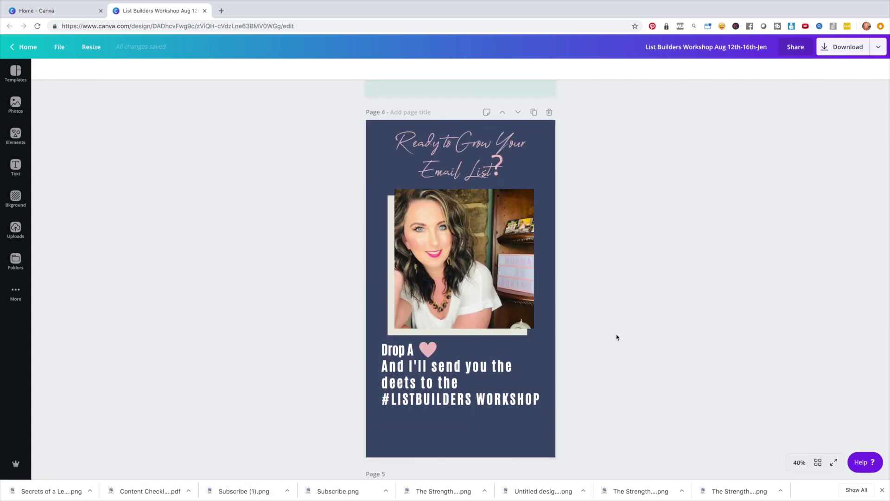
scroll(617, 337, "down", 5)
scroll(521, 310, "down", 6)
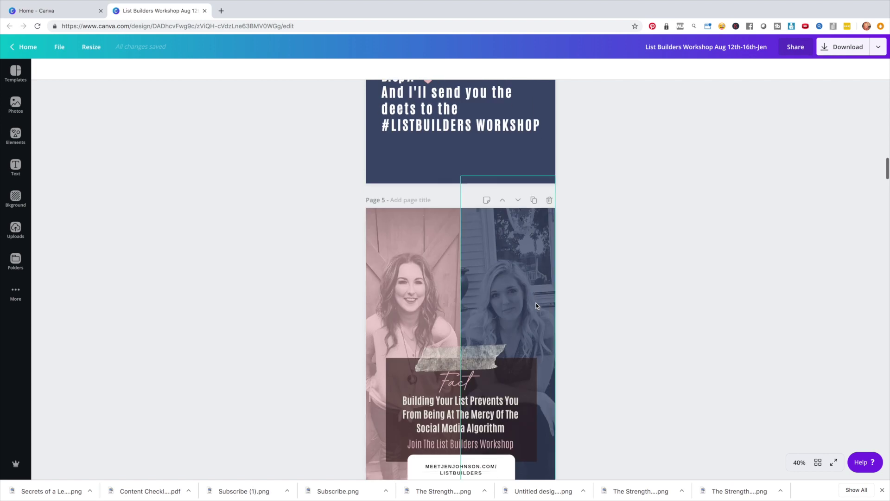
scroll(537, 306, "down", 5)
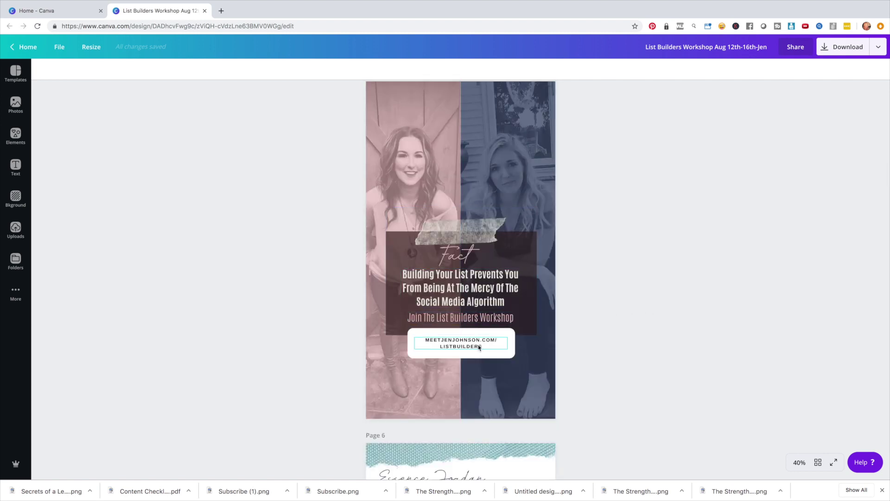
scroll(628, 336, "down", 5)
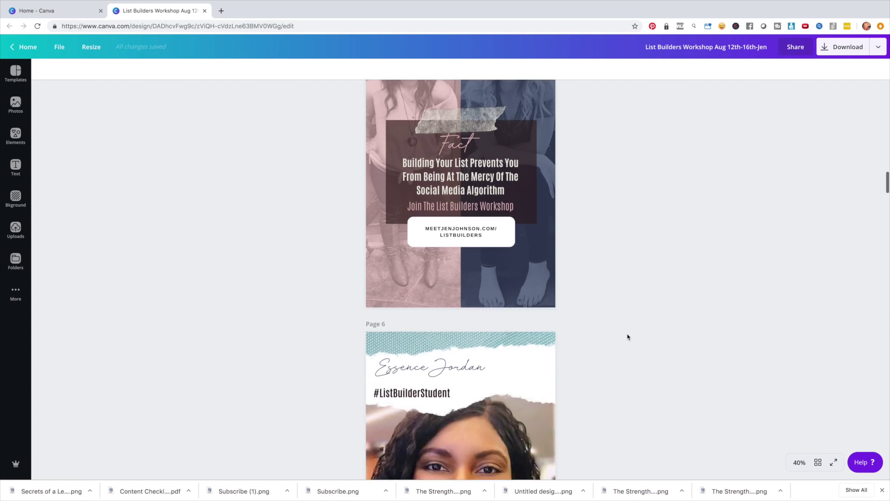
scroll(628, 336, "down", 10)
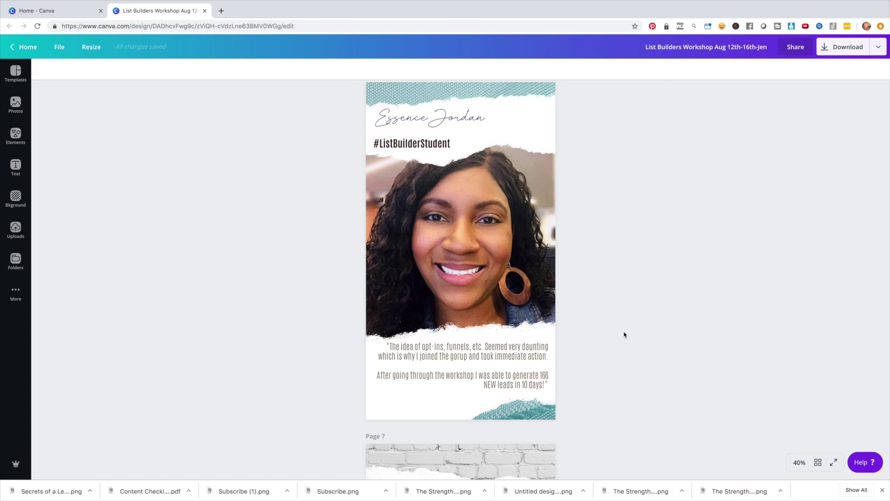
scroll(626, 335, "down", 3)
scroll(625, 334, "down", 4)
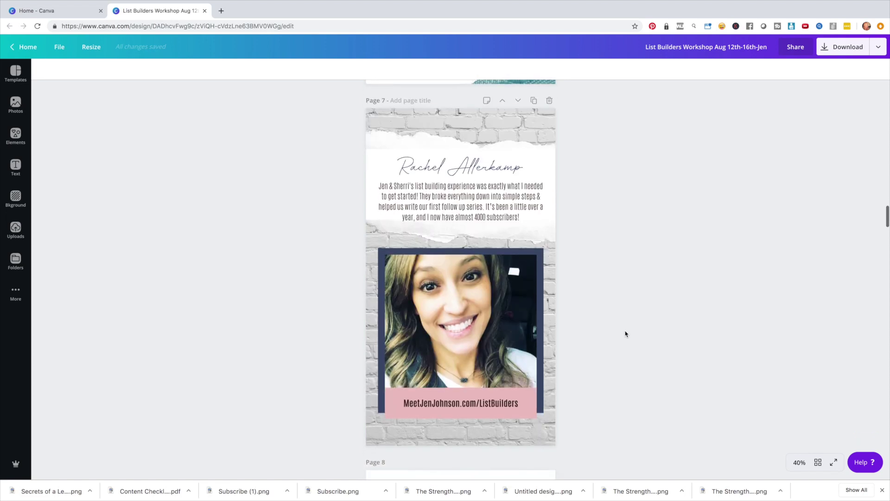
scroll(625, 334, "down", 8)
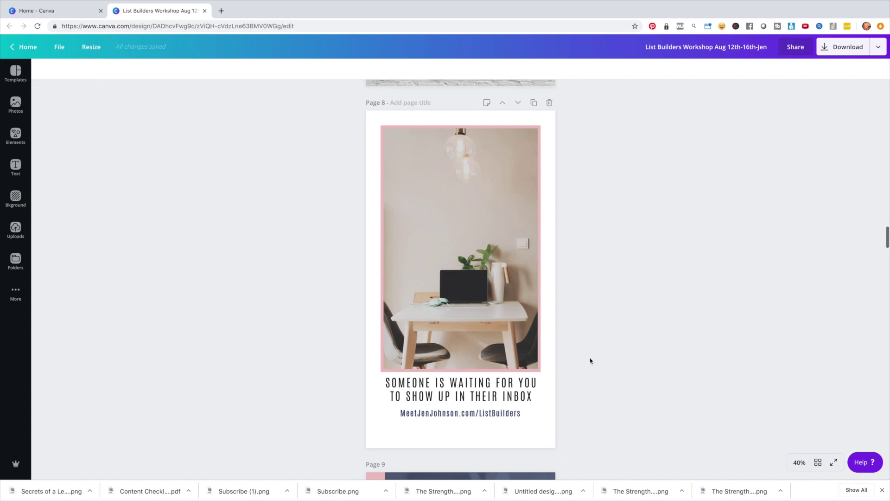
scroll(639, 359, "down", 2)
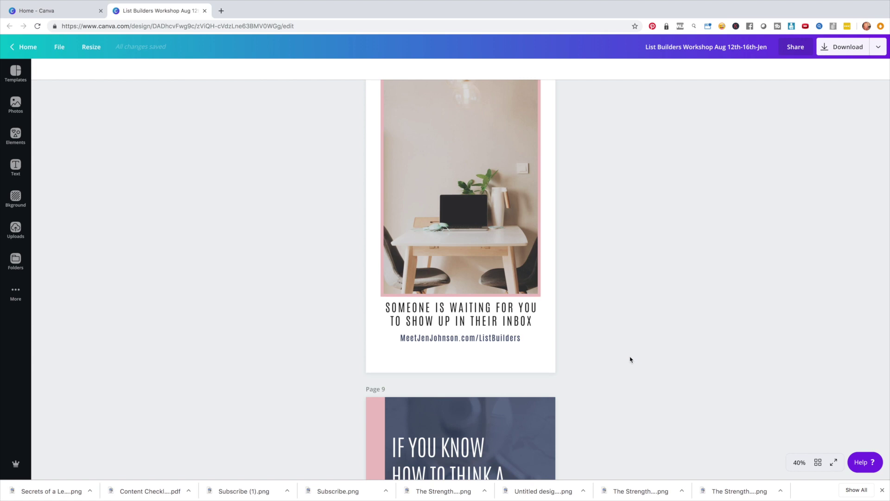
scroll(630, 360, "down", 4)
scroll(630, 359, "down", 4)
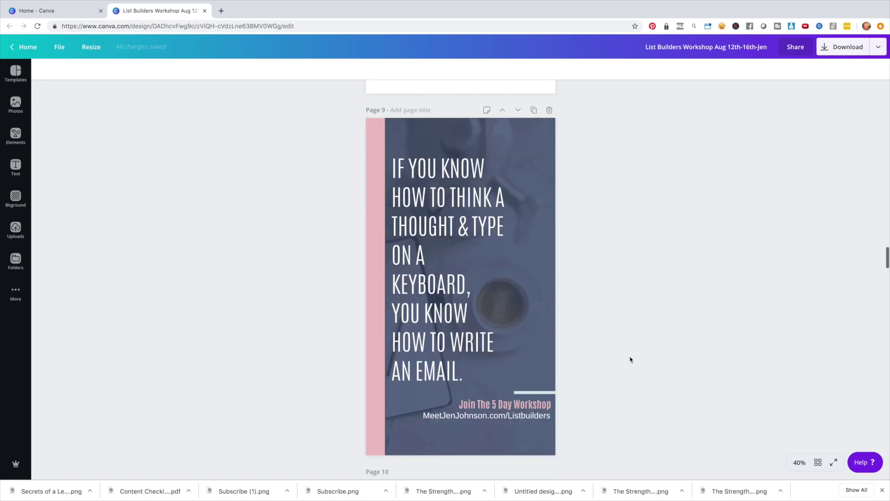
scroll(631, 361, "down", 2)
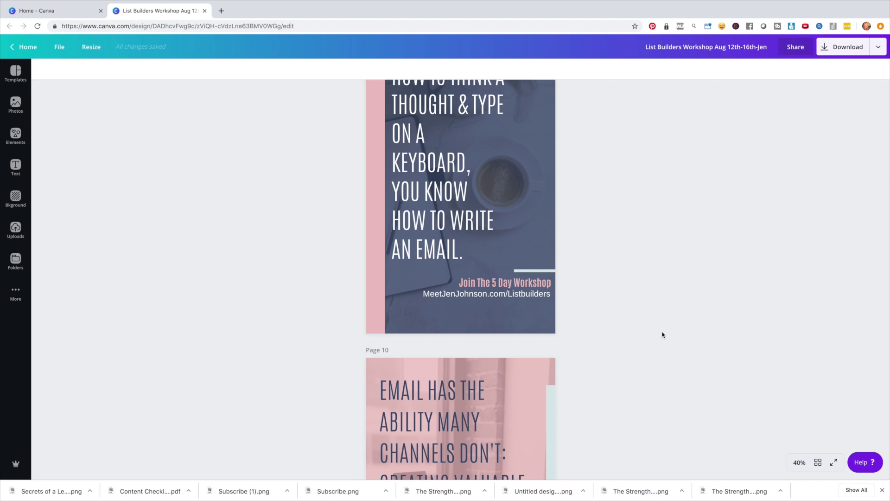
scroll(662, 335, "down", 4)
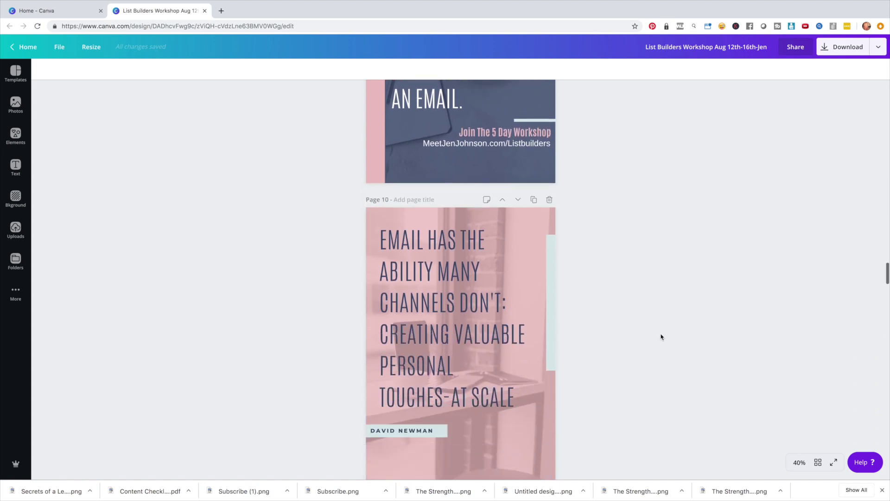
scroll(662, 336, "down", 3)
scroll(661, 337, "down", 2)
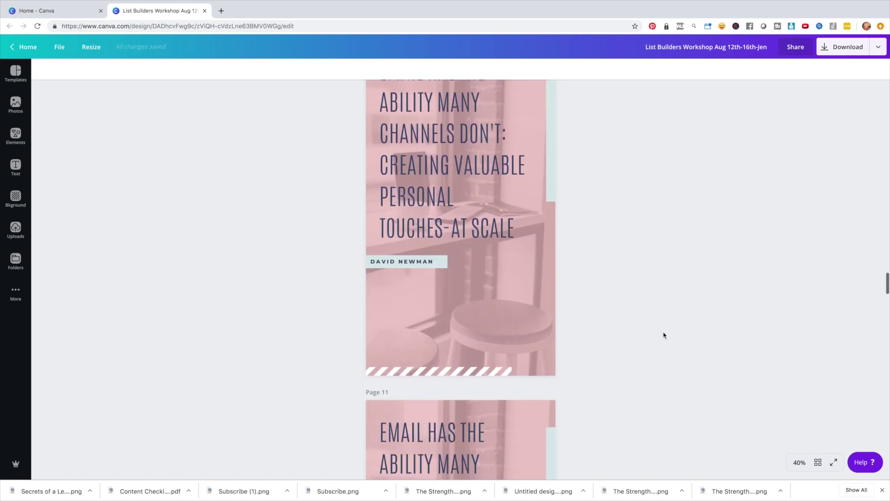
scroll(663, 335, "down", 5)
scroll(663, 335, "down", 4)
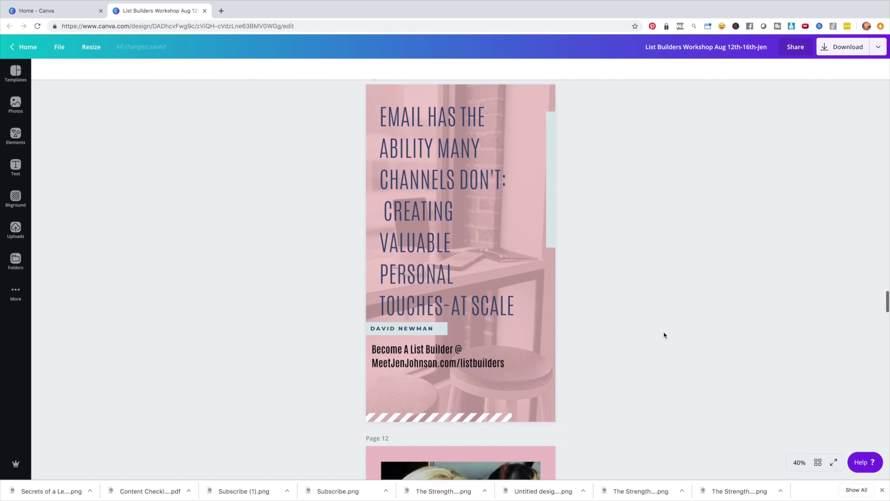
scroll(663, 332, "down", 1)
scroll(663, 332, "down", 1)
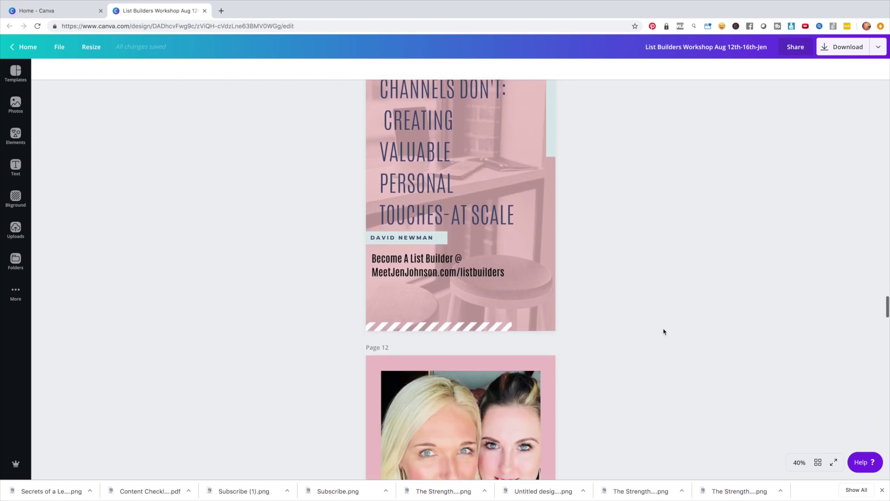
scroll(663, 331, "up", 1)
scroll(663, 329, "down", 5)
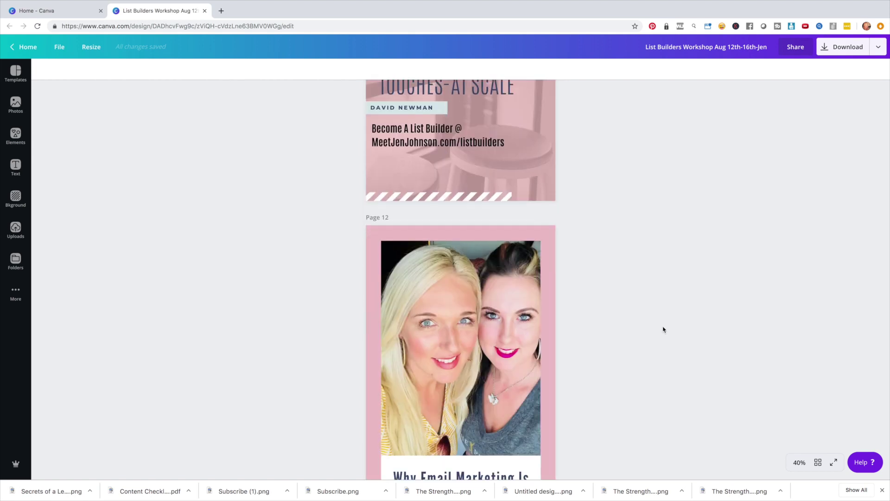
scroll(663, 328, "down", 4)
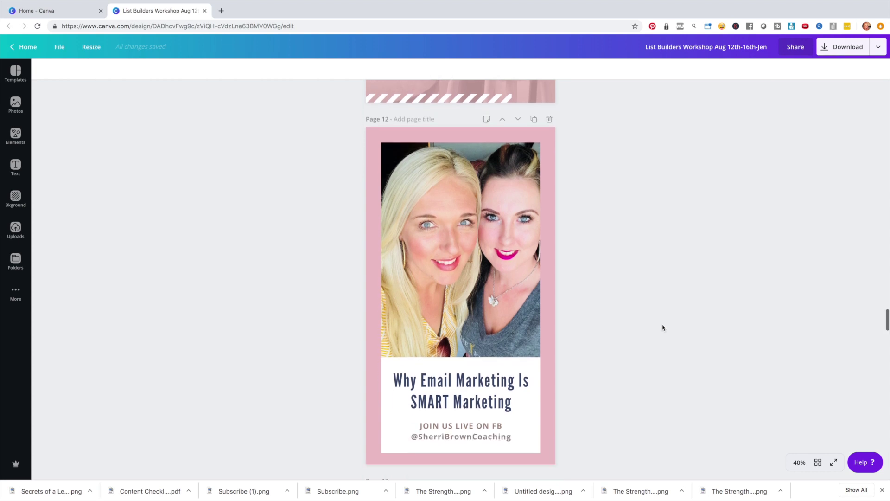
scroll(663, 328, "down", 1)
scroll(663, 328, "down", 5)
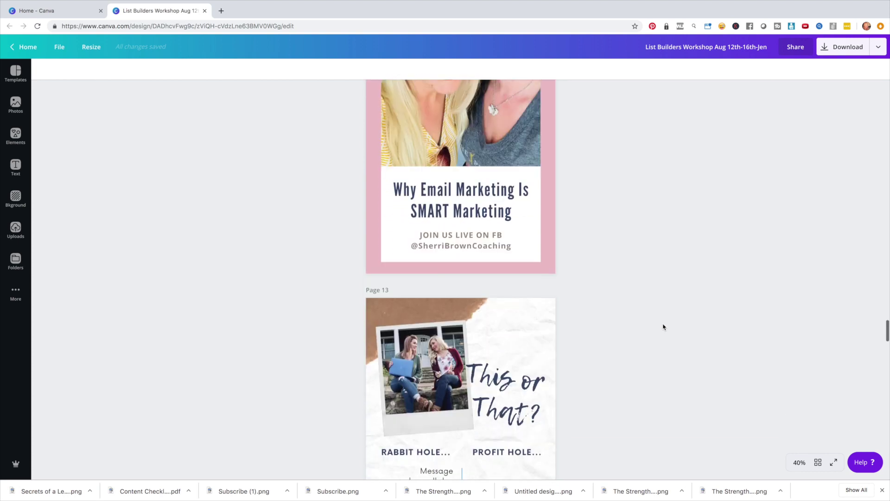
scroll(662, 327, "down", 3)
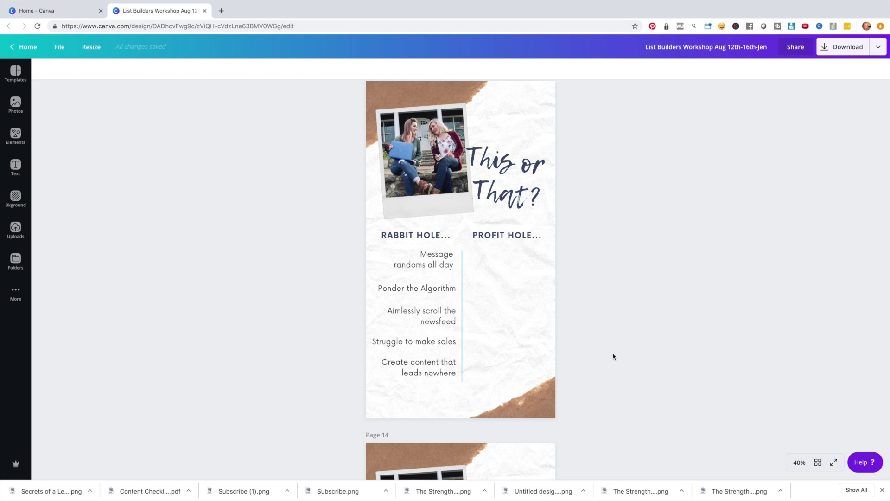
scroll(614, 356, "down", 7)
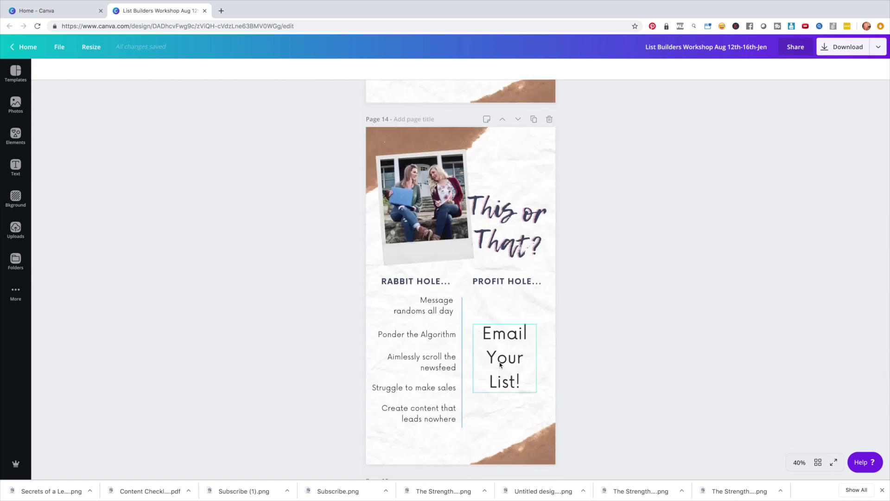
scroll(604, 360, "down", 3)
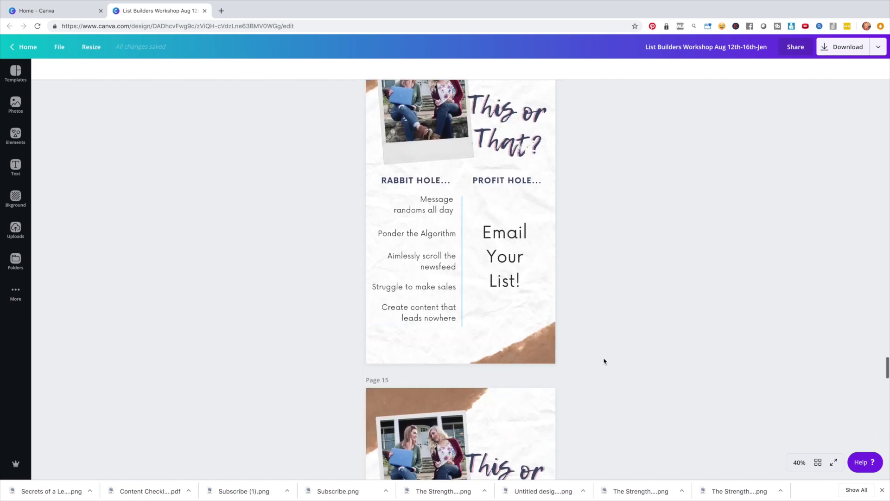
scroll(603, 360, "down", 6)
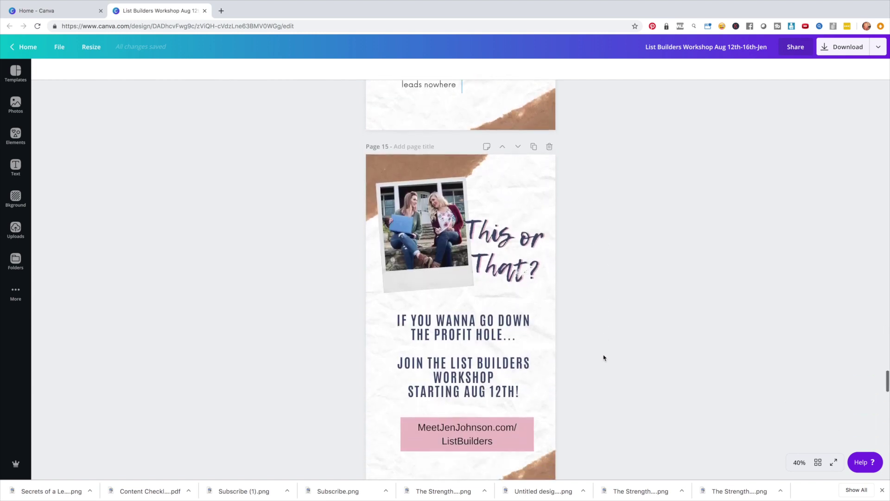
scroll(647, 341, "down", 7)
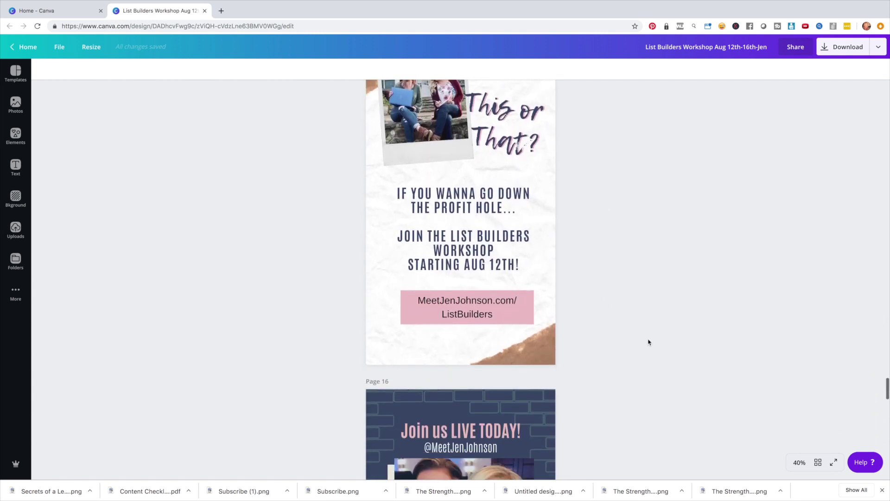
scroll(648, 342, "down", 1)
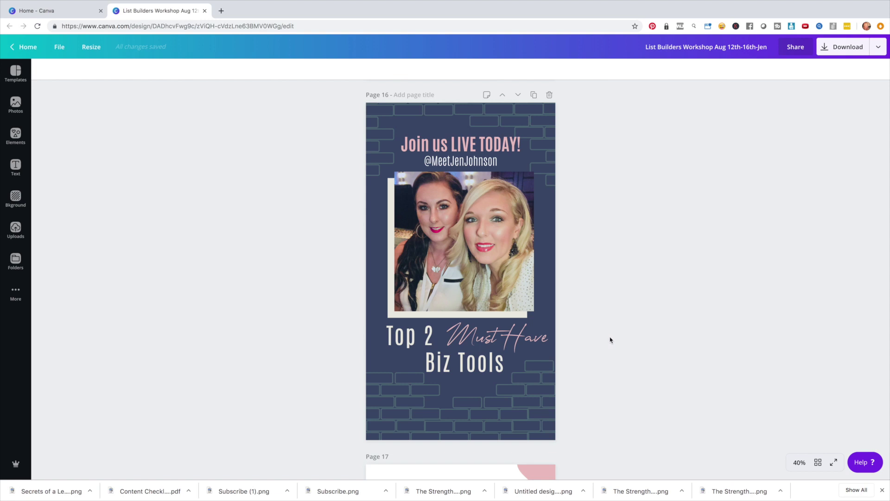
scroll(612, 338, "down", 6)
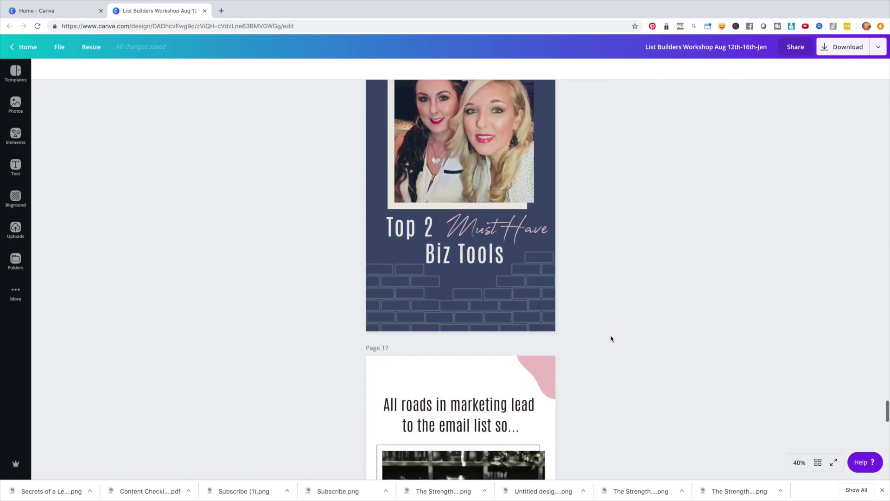
scroll(610, 337, "down", 3)
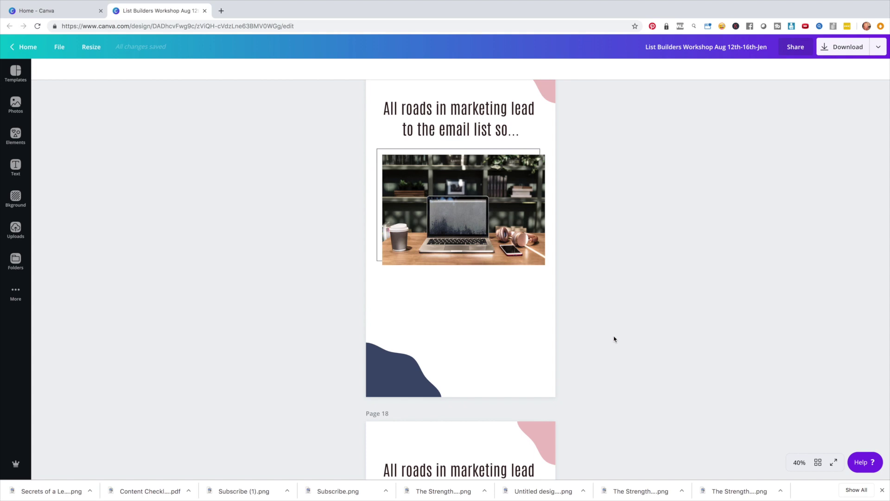
scroll(614, 339, "down", 6)
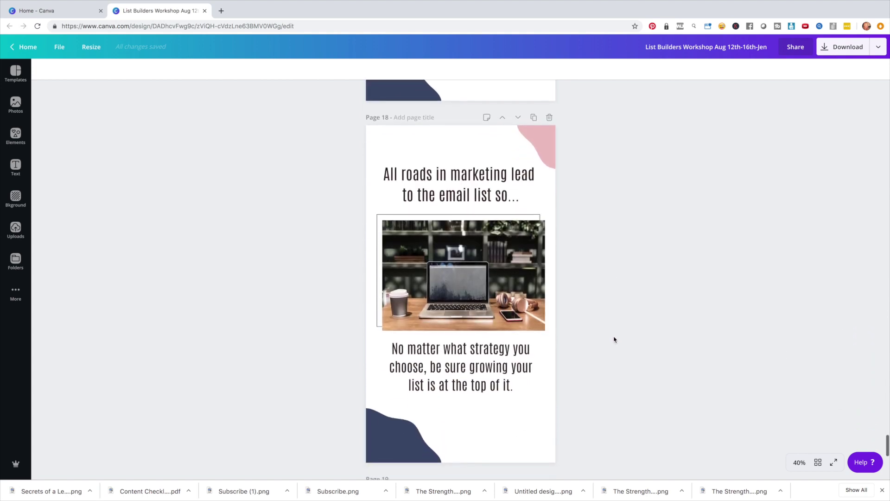
scroll(615, 339, "down", 5)
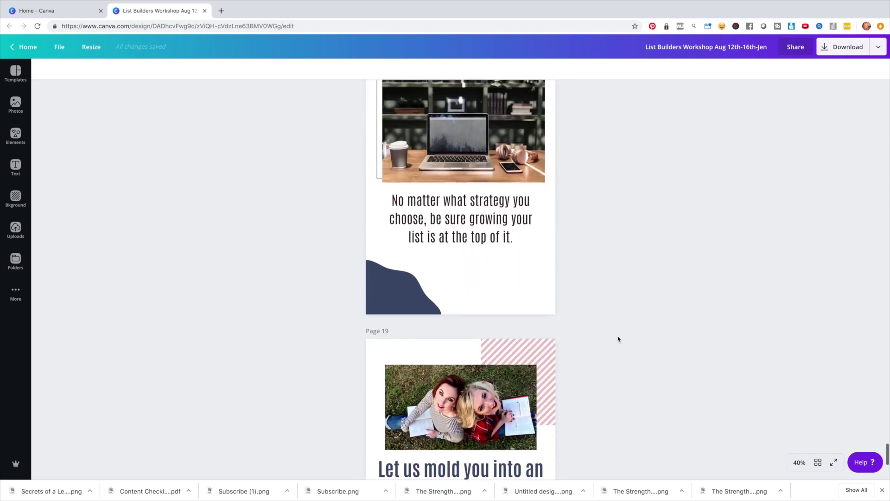
scroll(617, 338, "down", 3)
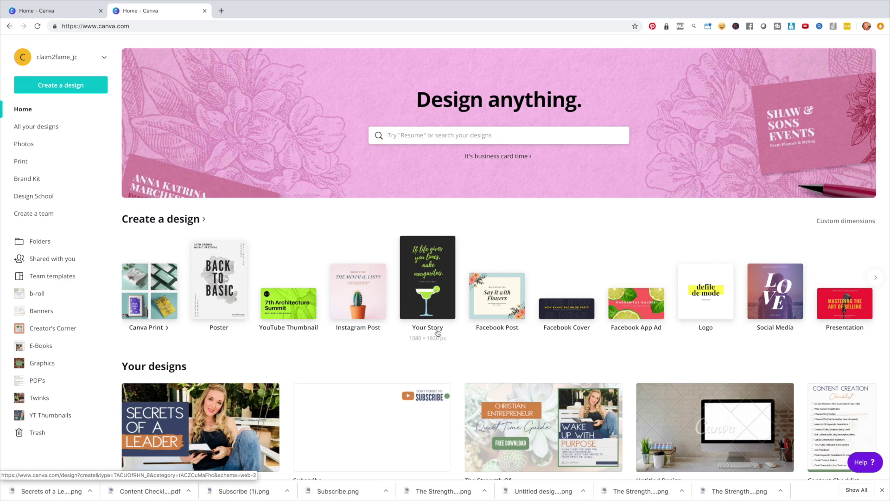
left_click(425, 263)
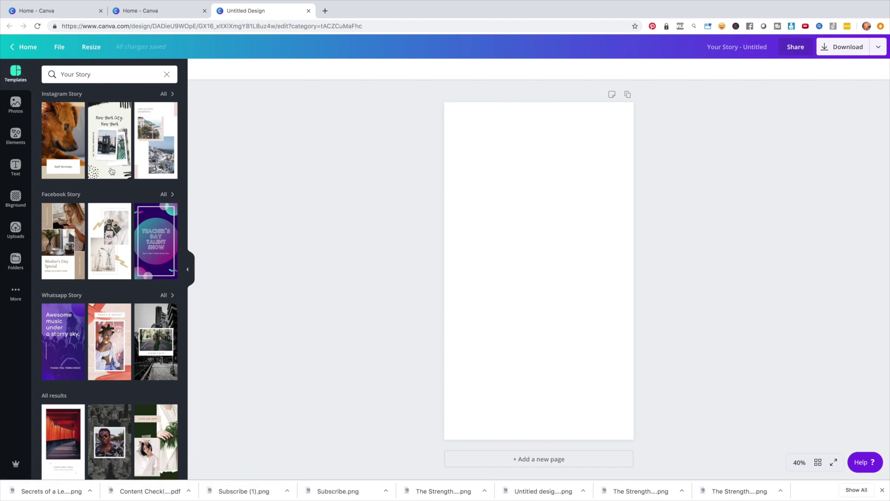
Step: Apply the New York City 'My Travel Memories' Instagram story template to the blank page
scroll(106, 183, "down", 3)
scroll(107, 183, "down", 8)
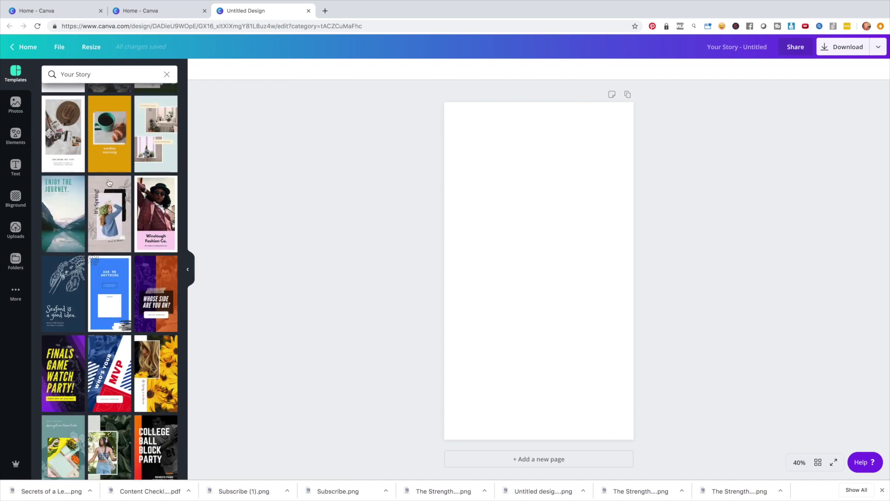
scroll(113, 180, "up", 10)
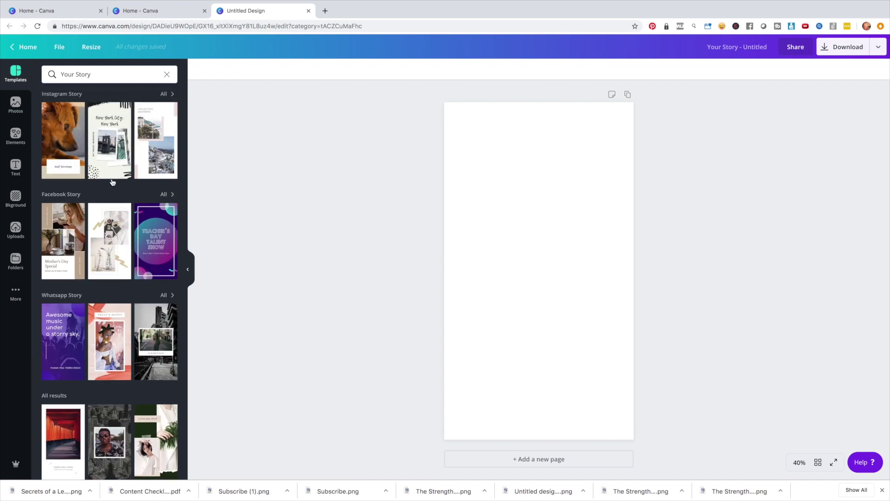
left_click(113, 160)
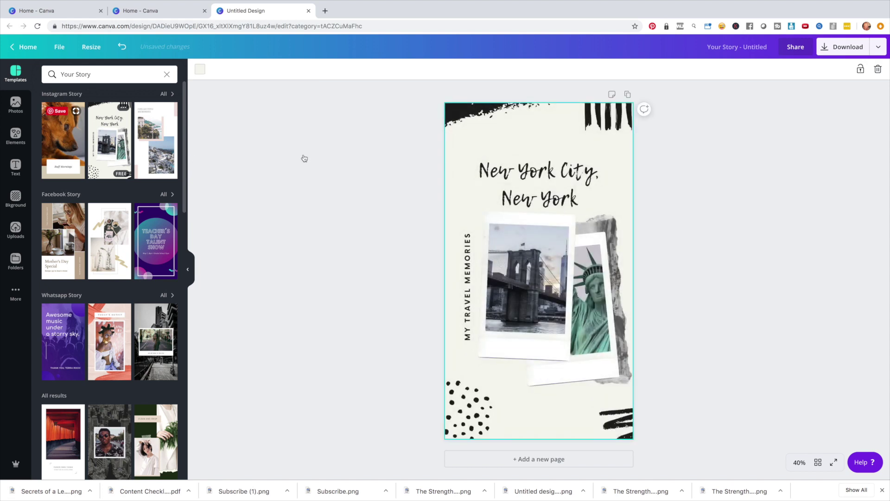
Step: Recolour the black brush stroke at the page top to navy
left_click(495, 116)
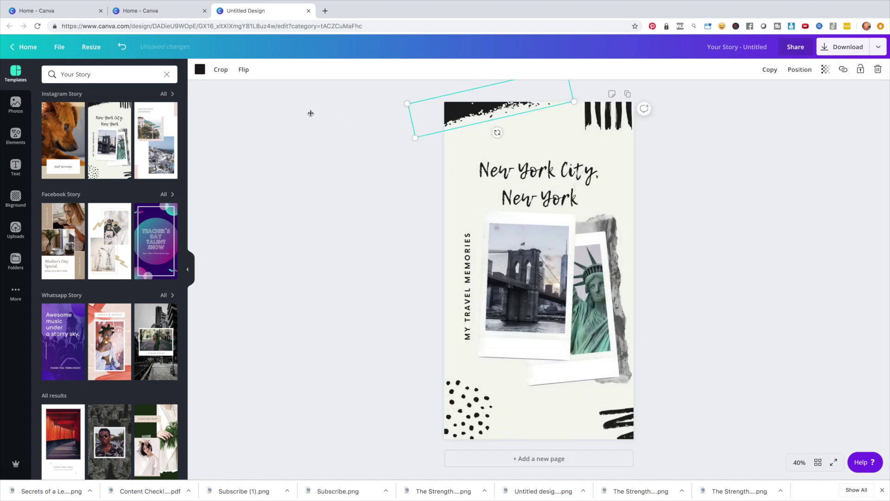
left_click(200, 70)
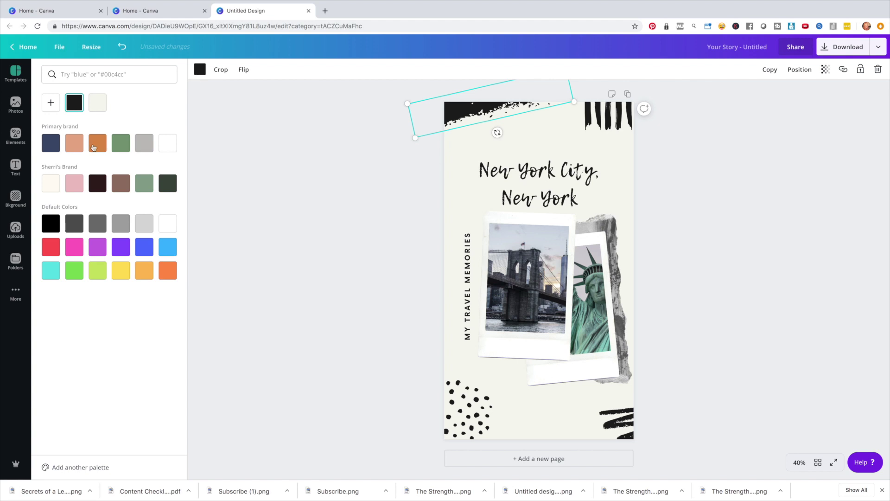
left_click(55, 146)
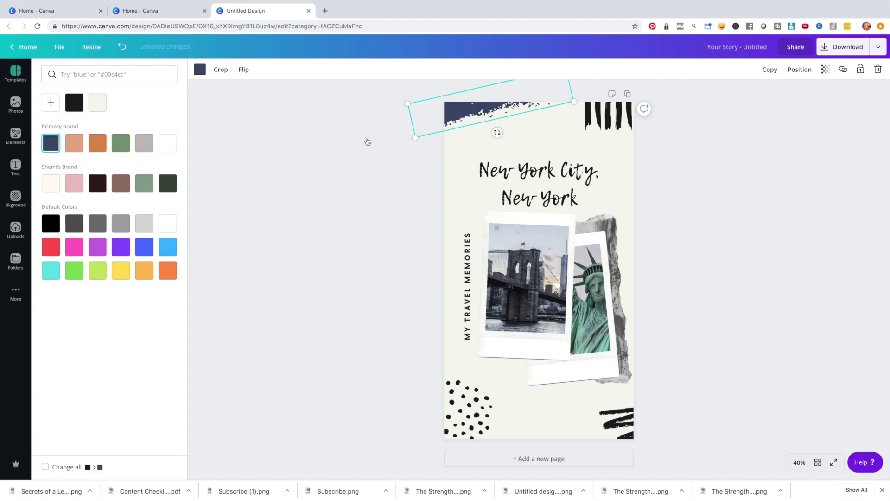
Step: Recolour the top-right striped graphic's stripes orange, green and navy
left_click(599, 115)
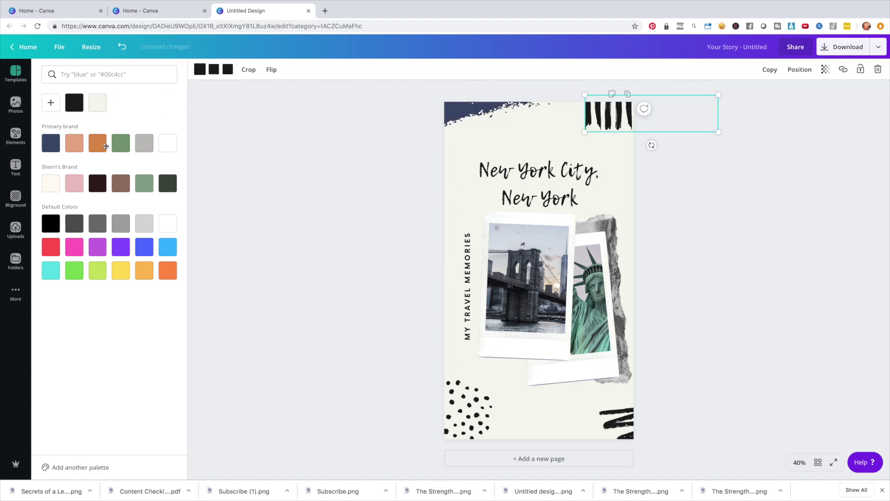
left_click(96, 147)
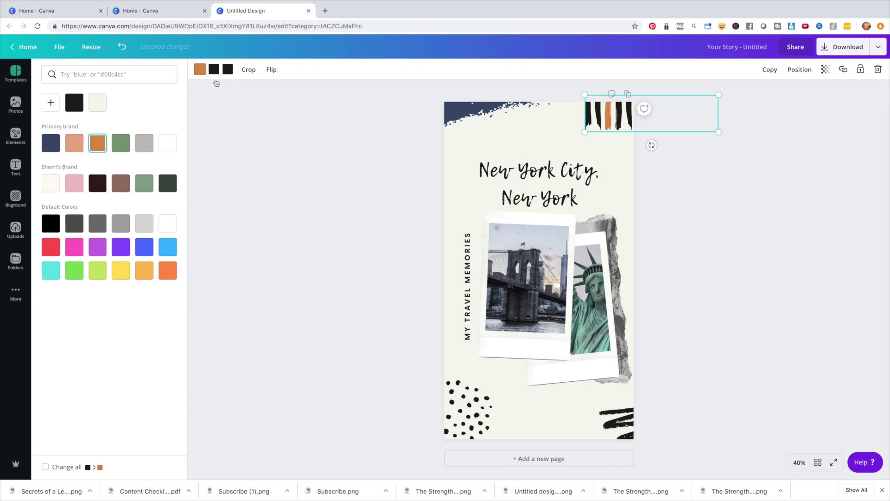
left_click(214, 70)
left_click(122, 146)
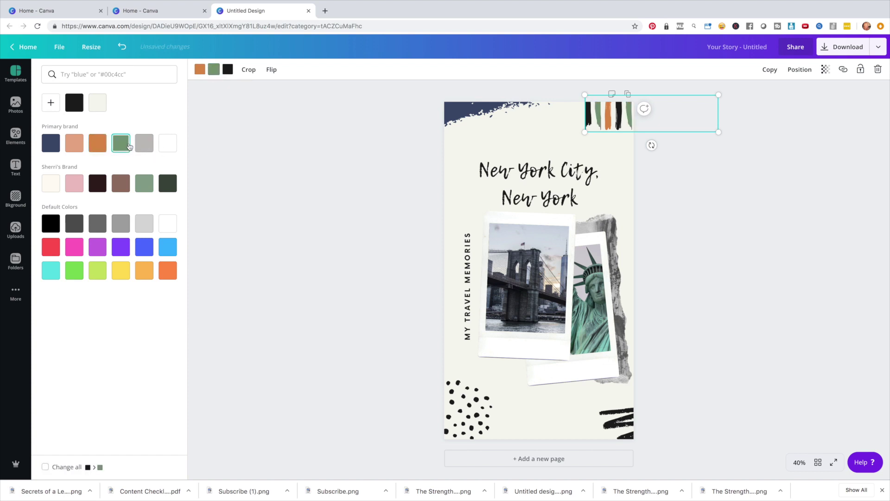
left_click(226, 70)
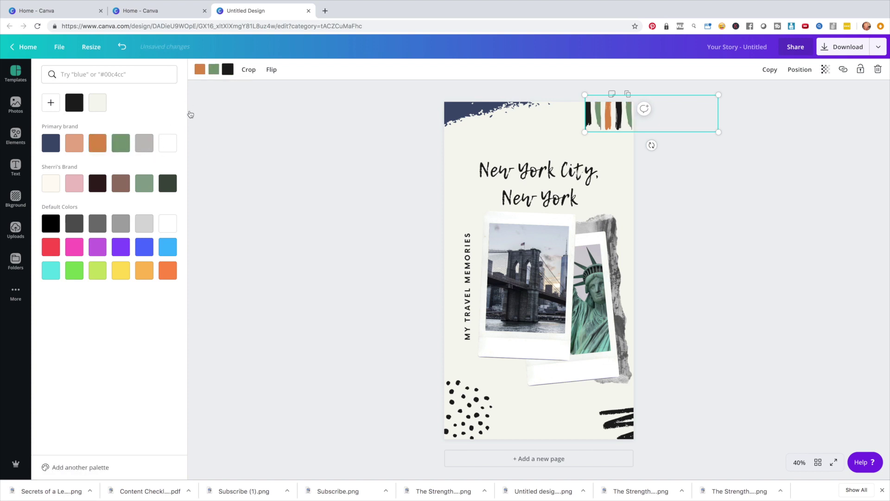
left_click(47, 149)
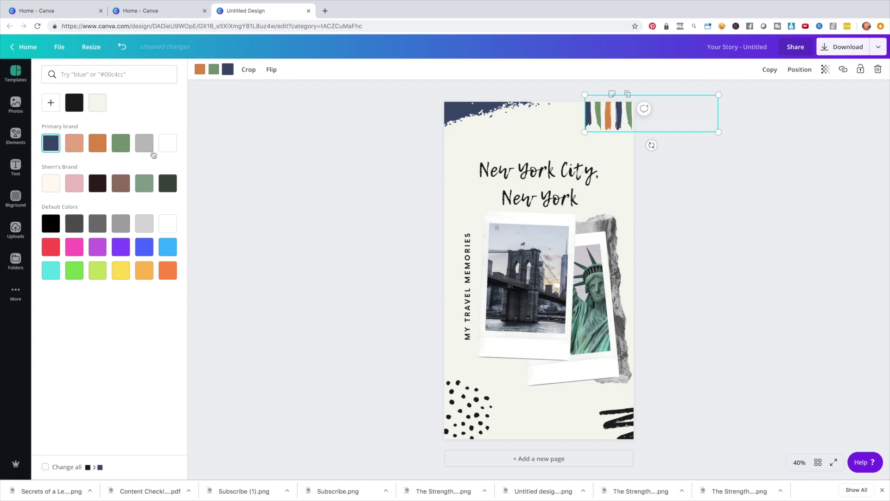
Step: Change the New York City heading's font to Denver
left_click(546, 186)
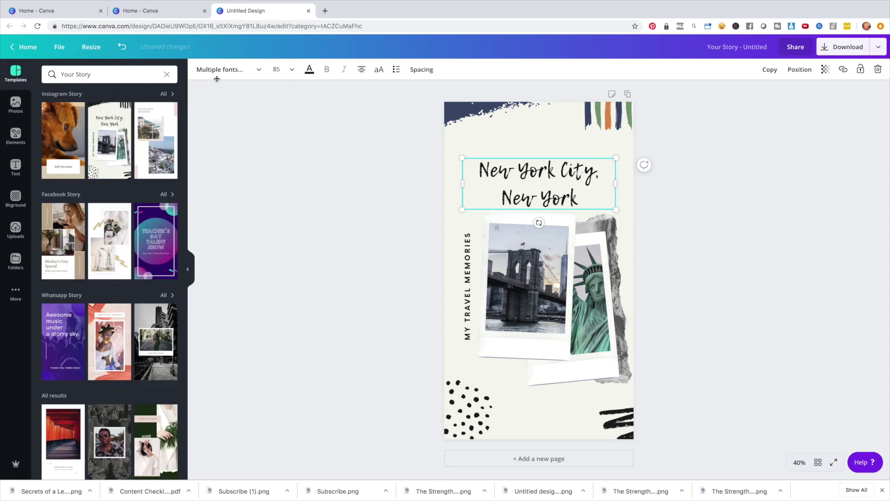
left_click(214, 72)
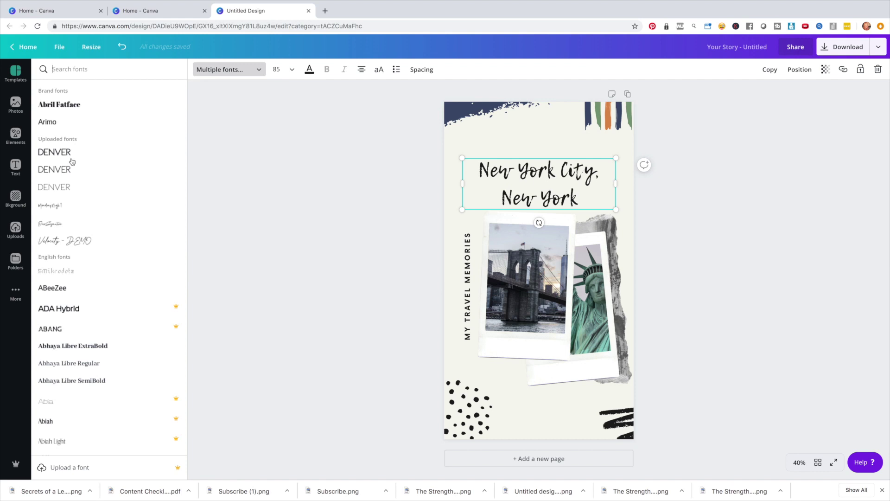
left_click(71, 160)
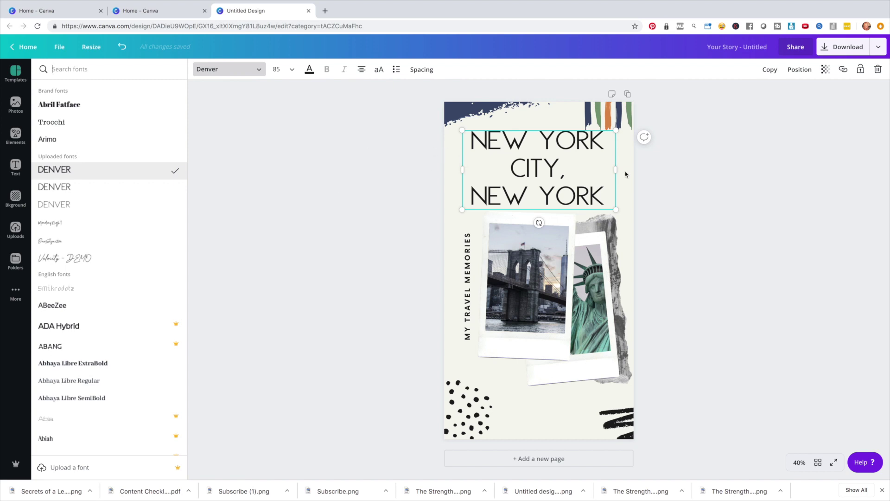
left_click(525, 281)
Step: Replace the heading text with 'TEXT'
left_click(520, 157)
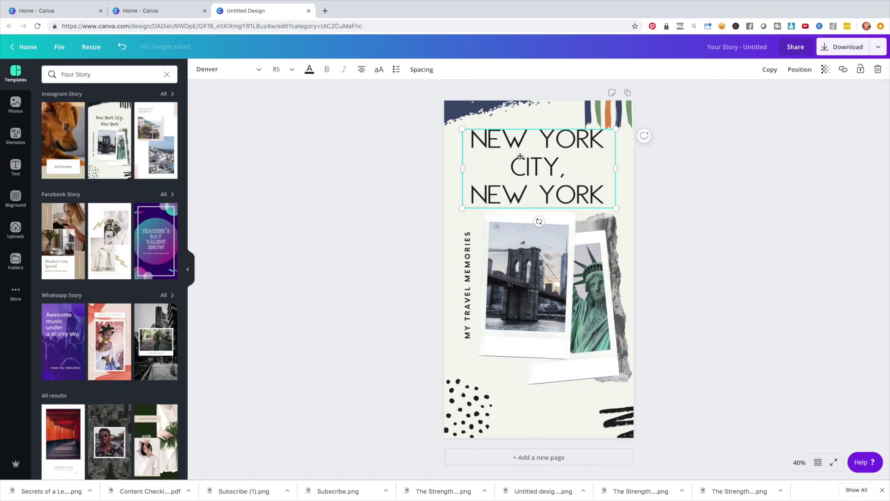
double_click(535, 163)
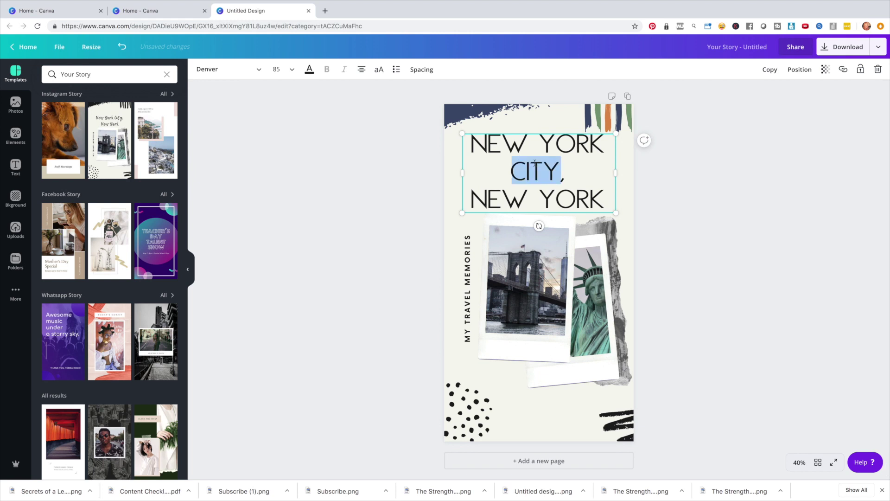
left_click(535, 162)
key("BackSpace")
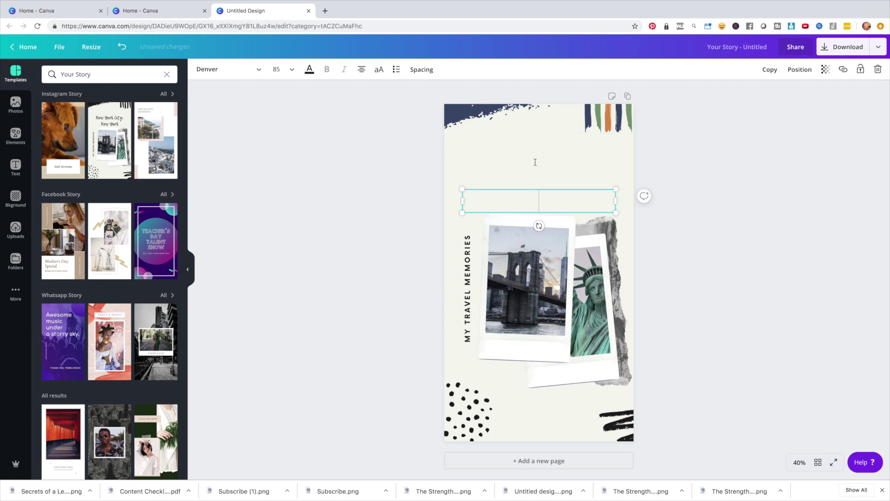
type("TEXT")
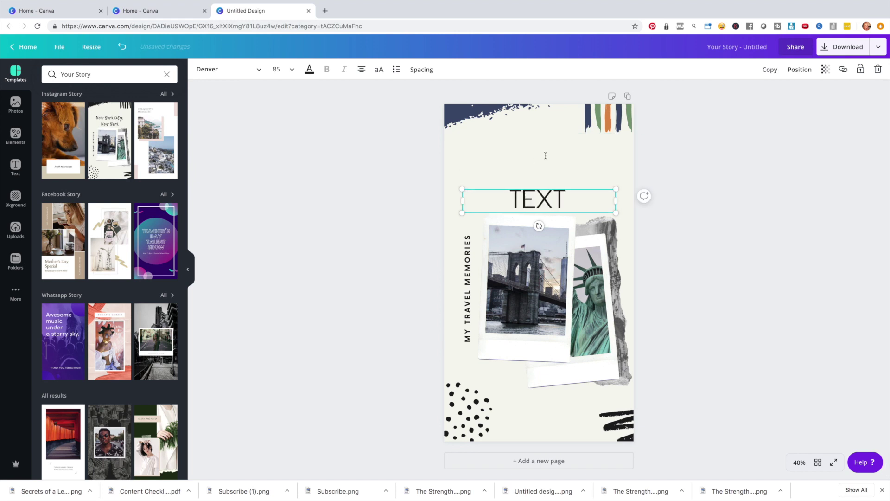
left_click(535, 163)
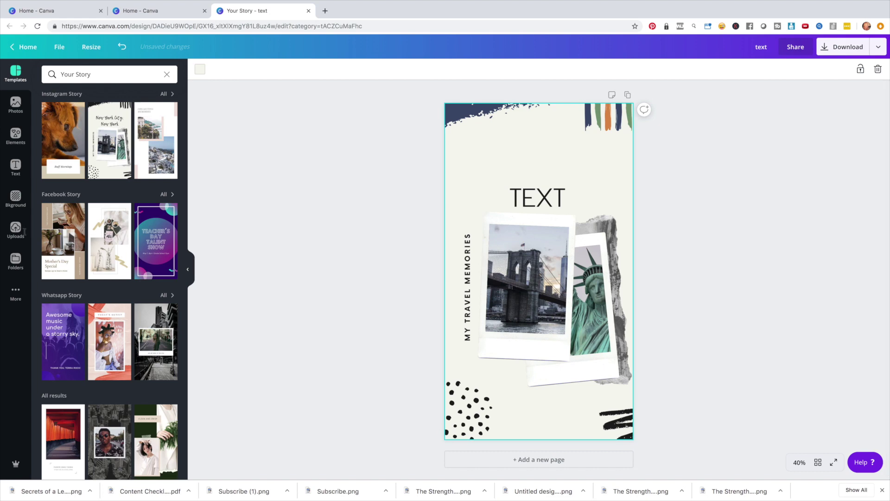
Step: Drag the uploaded two-women selfie into the left frame and the desk photo into the right
left_click(16, 229)
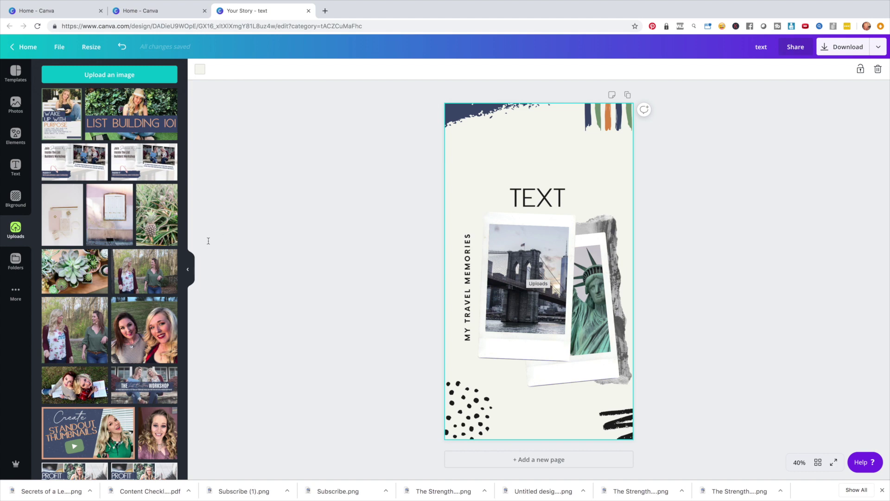
scroll(109, 273, "down", 1)
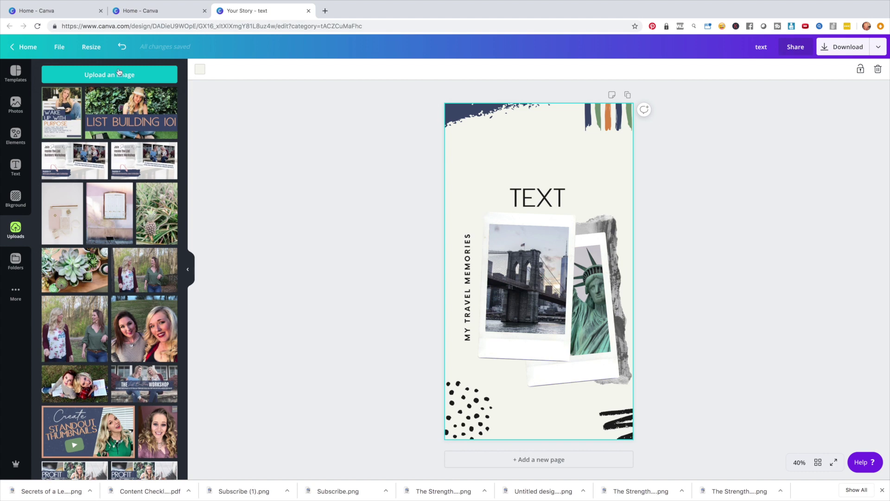
scroll(138, 292, "down", 10)
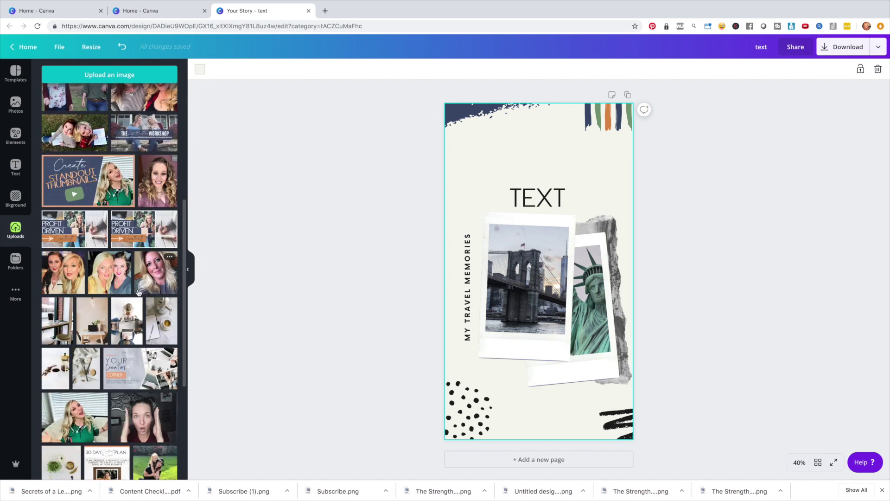
left_click_drag(111, 278, 519, 275)
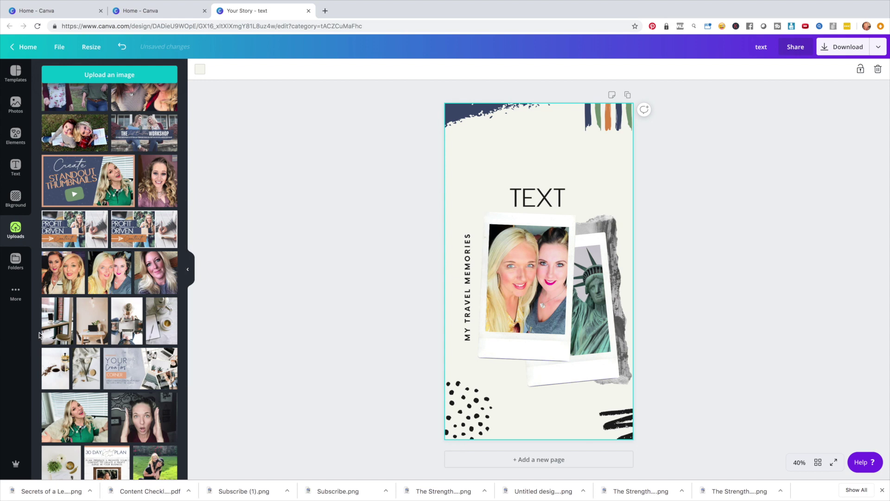
left_click_drag(52, 331, 592, 301)
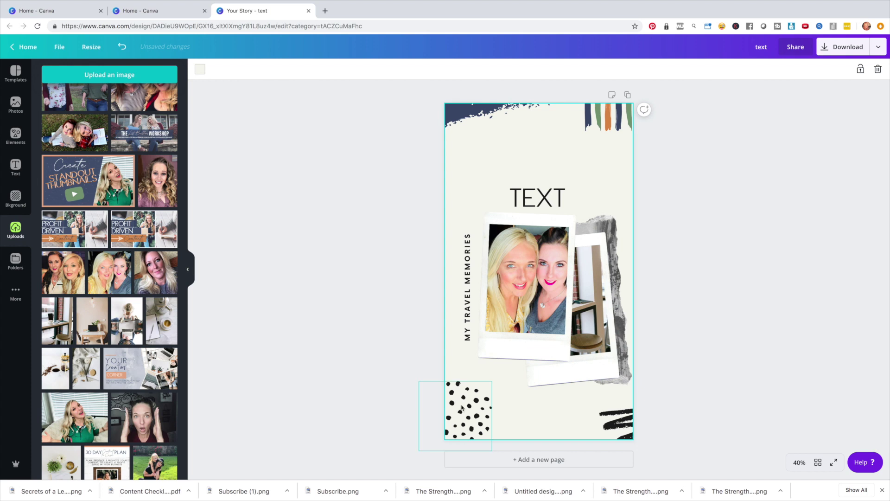
Step: Delete the dots graphic and vertical MY TRAVEL MEMORIES text, undo both, then add a blank page
left_click(467, 304)
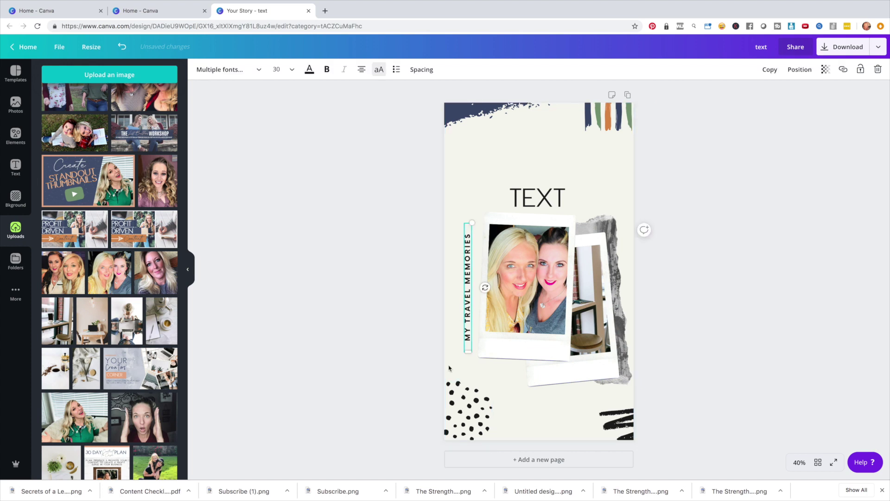
left_click(482, 425)
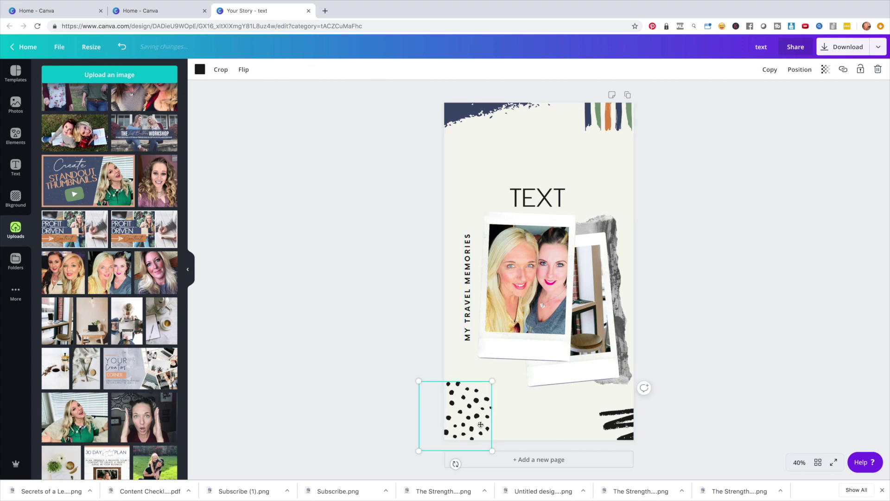
key("Delete")
left_click(476, 351)
key("Delete")
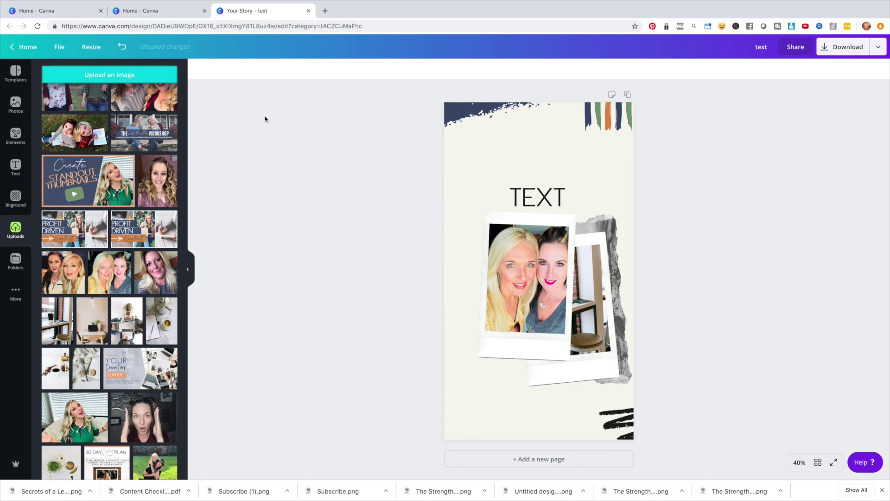
left_click(122, 47)
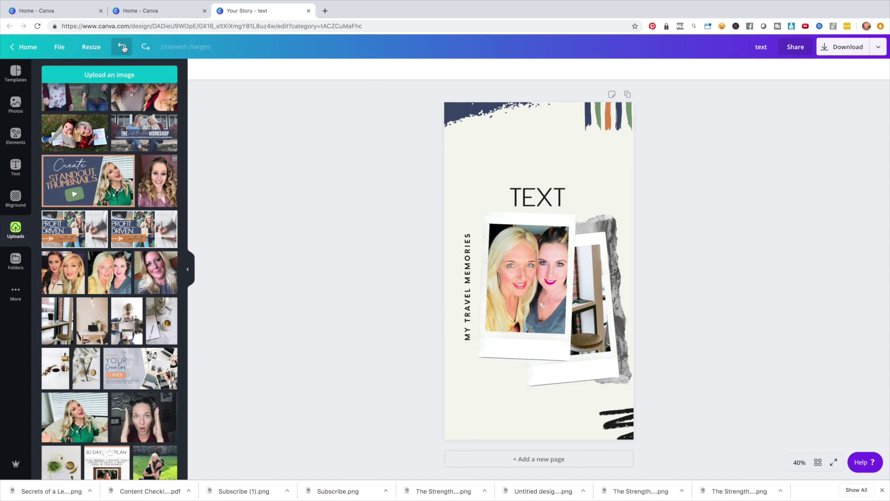
left_click(122, 47)
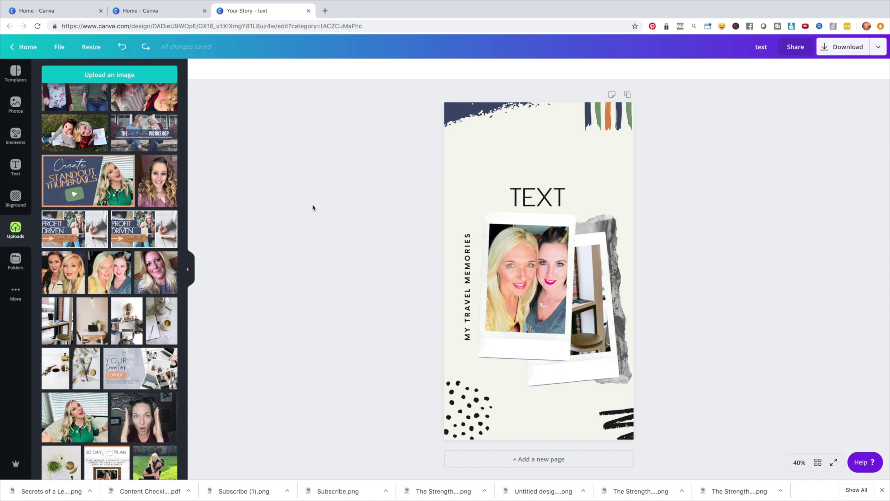
scroll(449, 268, "down", 1)
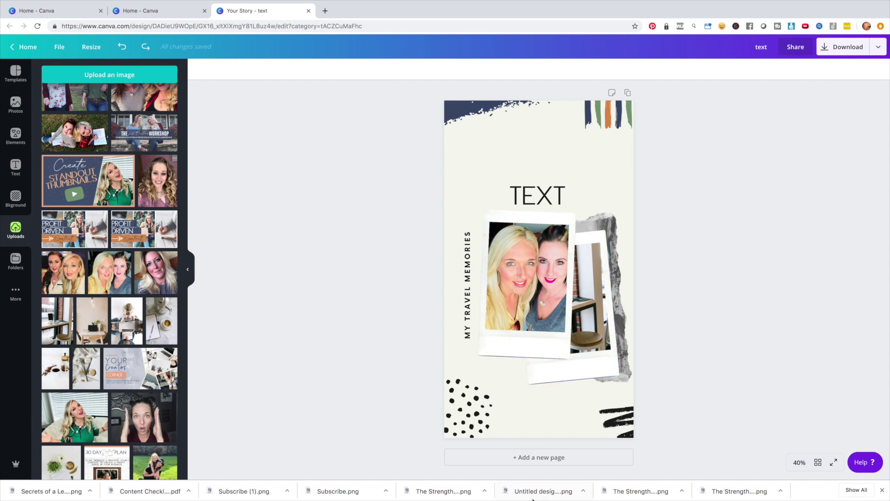
left_click(548, 458)
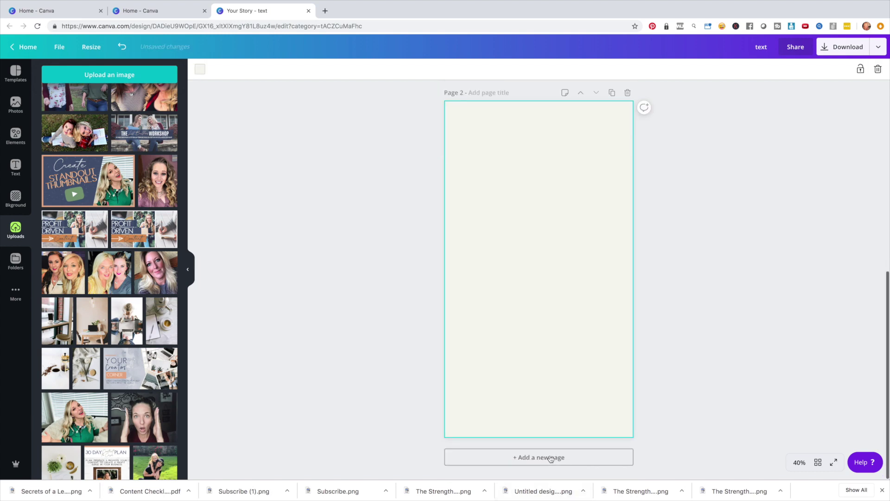
Step: Apply the purple starry-sky template to page 2 and remove its crowd photo
left_click(16, 73)
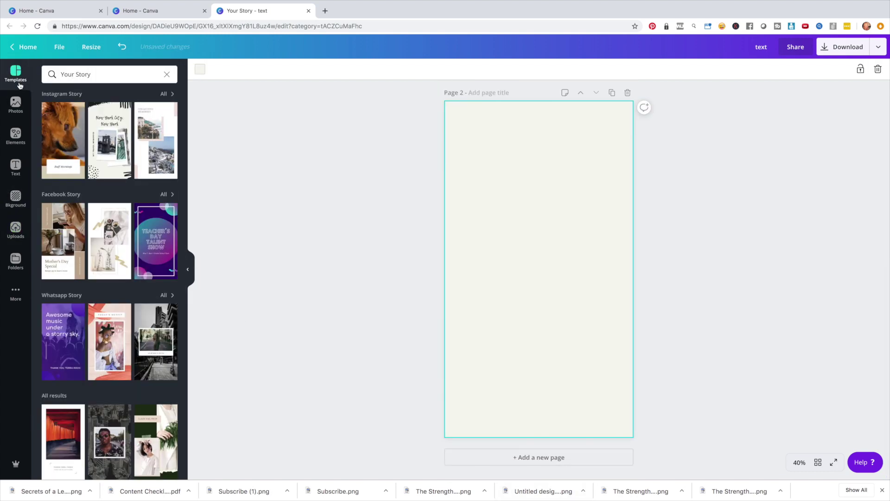
scroll(80, 256, "down", 3)
left_click(70, 243)
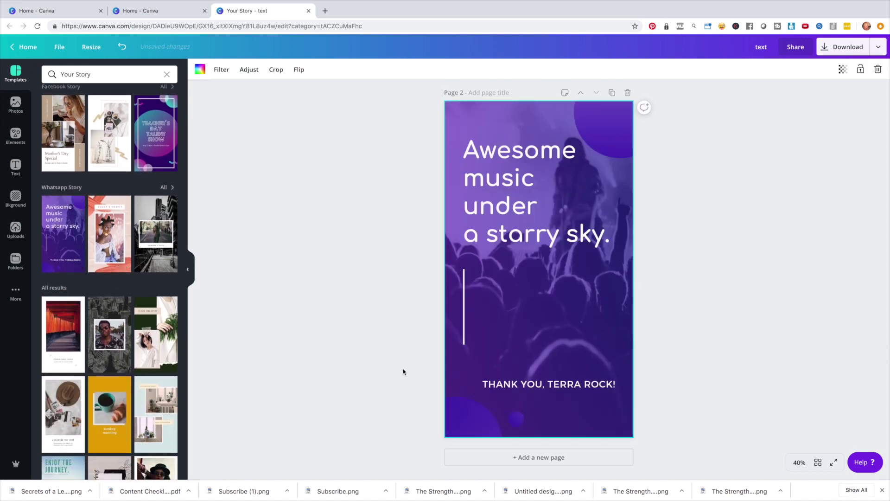
left_click(528, 403)
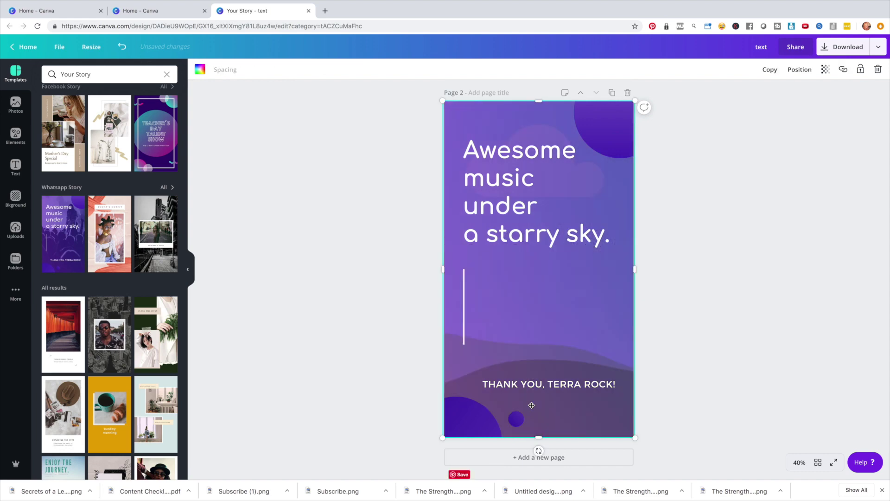
Step: Make the uploaded green-shirt photo the page 2 background
left_click(15, 229)
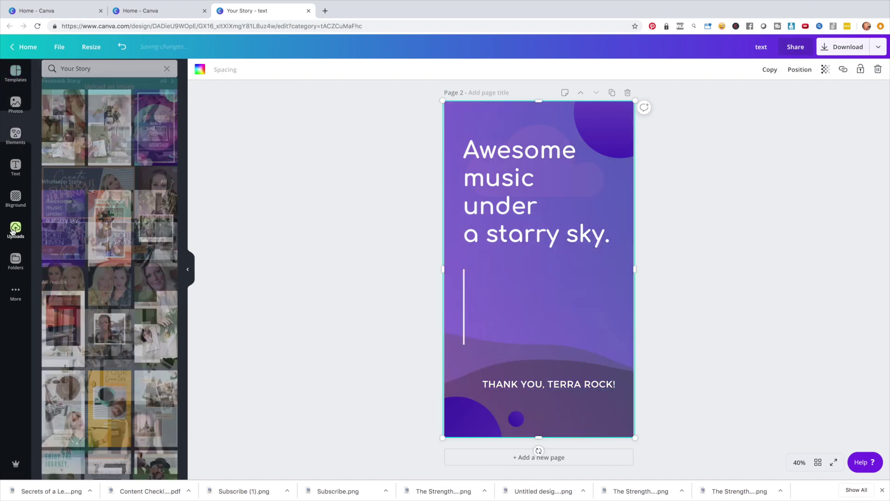
scroll(145, 306, "down", 3)
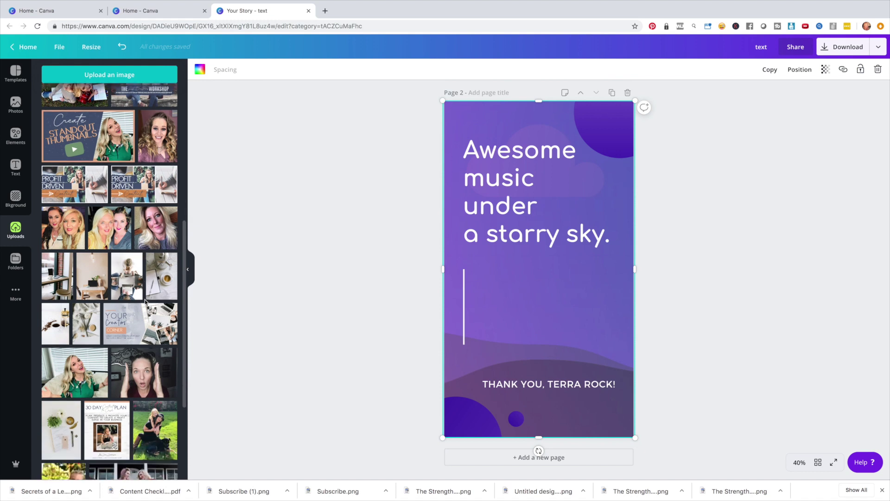
left_click_drag(84, 306, 273, 291)
left_click_drag(87, 306, 509, 295)
Step: Move the headline and vertical line down, delete the thank-you line, and add page 3
left_click(522, 222)
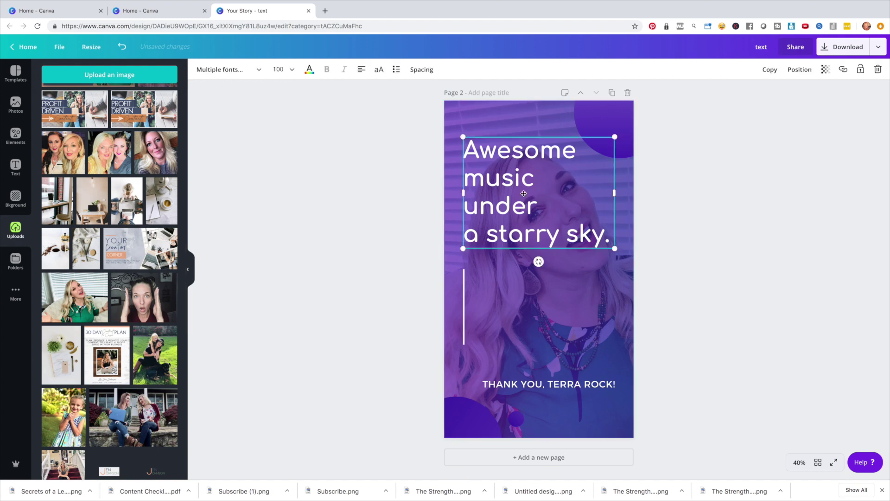
left_click_drag(510, 178, 520, 353)
left_click(538, 383)
key("Delete")
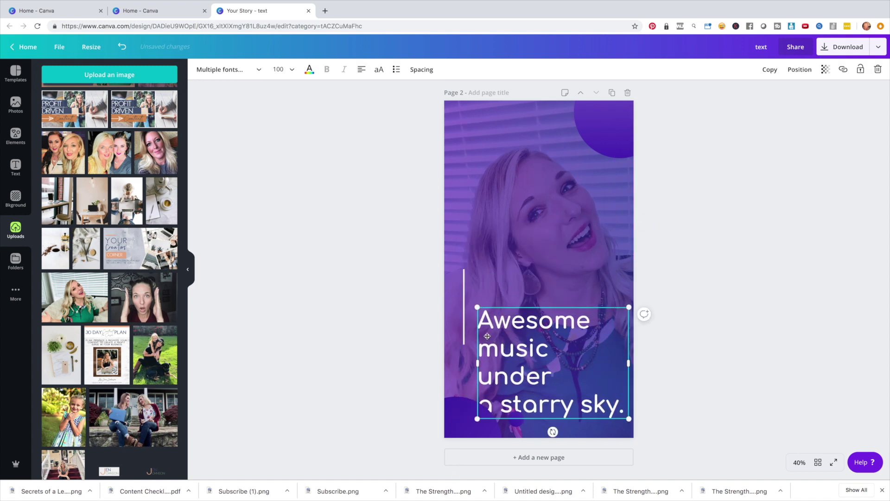
left_click_drag(464, 323, 464, 352)
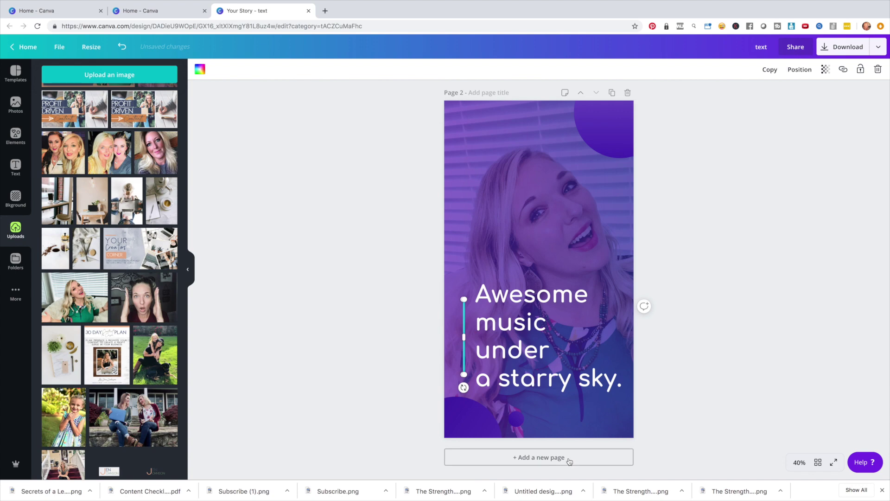
left_click(566, 458)
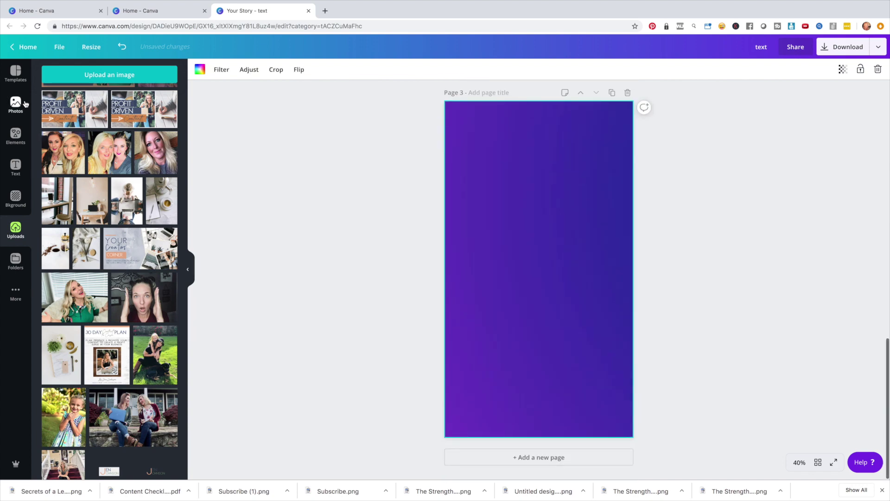
Step: Apply the coral TODAY'S OUTFIT story template to page 3, keeping its paper-textured background
left_click(16, 73)
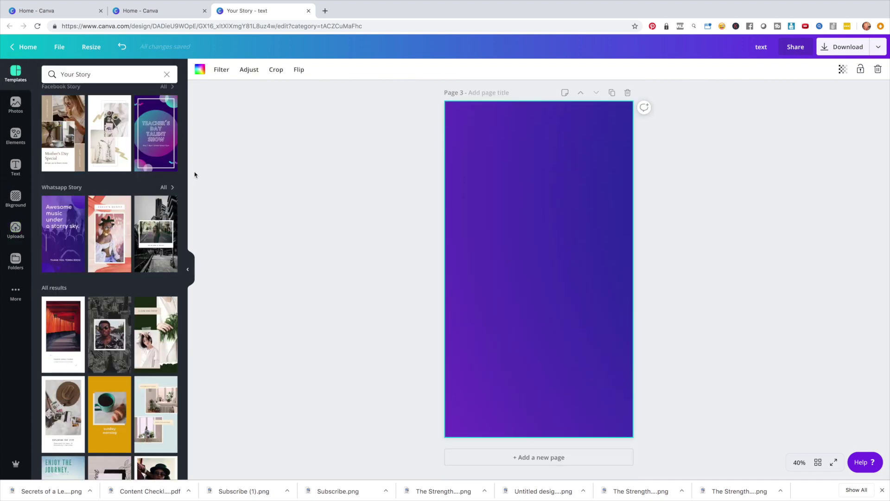
left_click(110, 234)
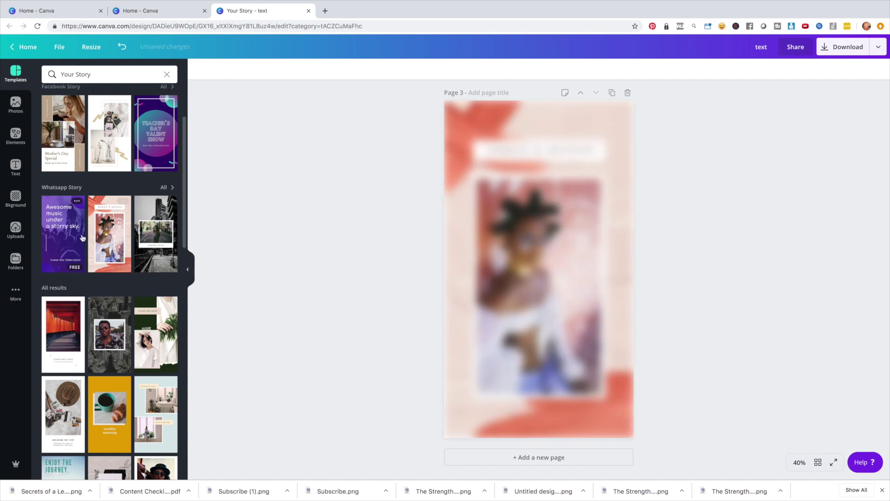
left_click(568, 195)
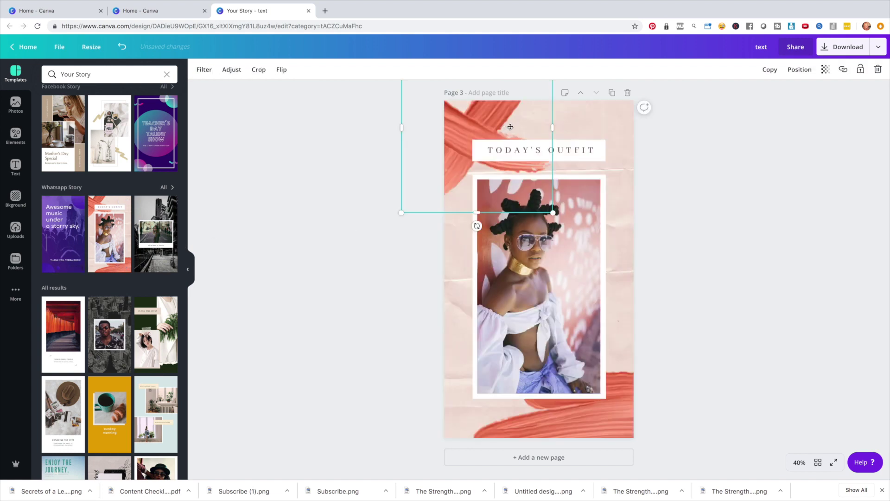
left_click(588, 125)
key("Delete")
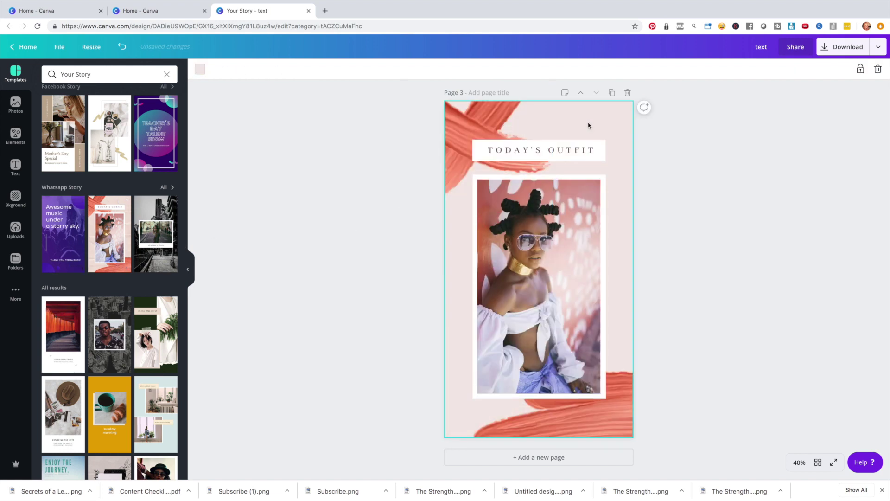
left_click(122, 46)
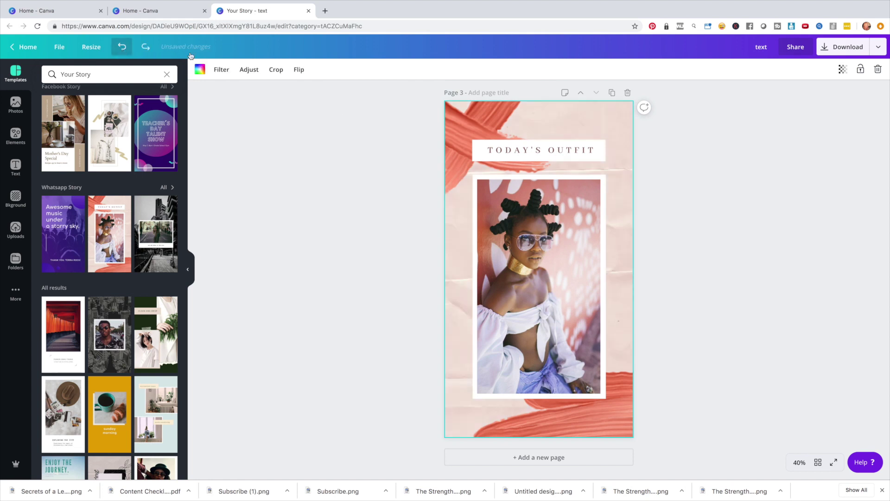
Step: Nudge the top coral brush stroke slightly left and select the bottom brush stroke
left_click(502, 134)
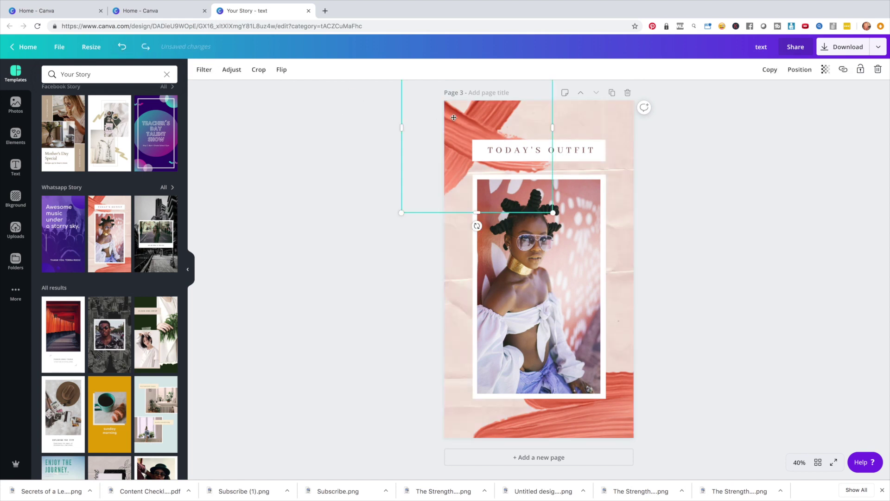
left_click_drag(520, 119, 518, 119)
left_click(618, 428)
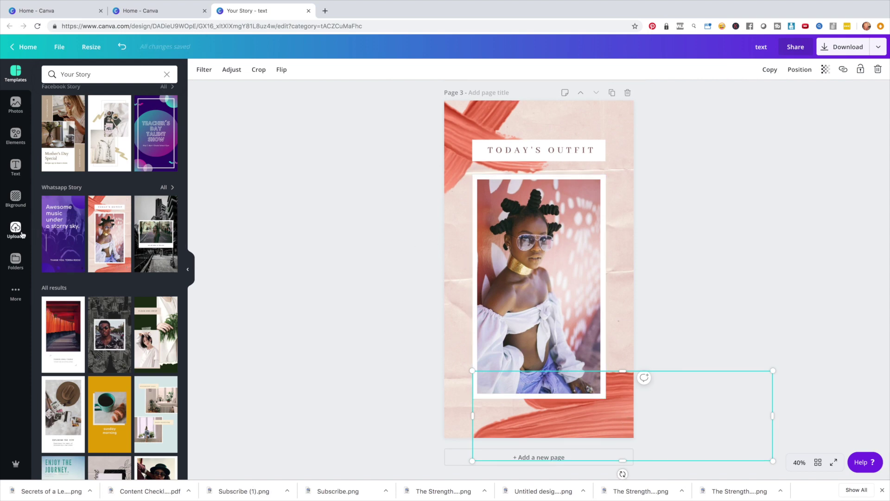
left_click(15, 229)
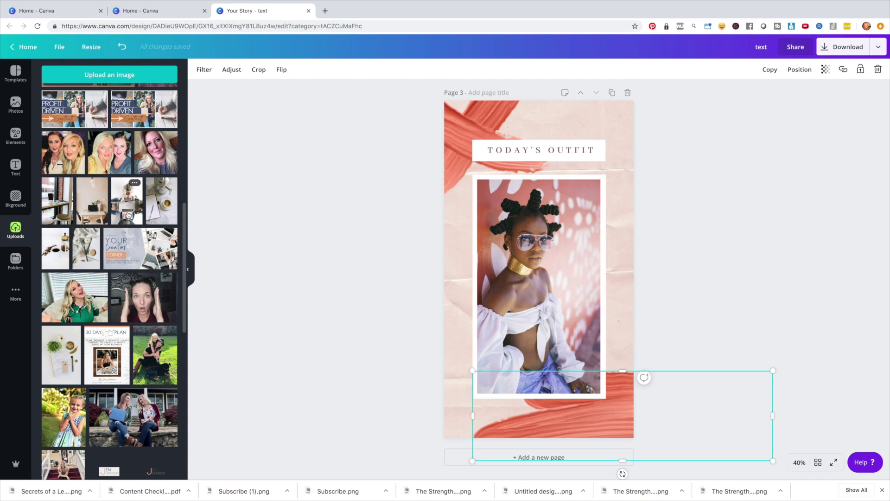
Step: Drop the overhead laptops photo into the frame and clear the TODAY'S OUTFIT heading text
left_click_drag(128, 214, 500, 276)
left_click(533, 151)
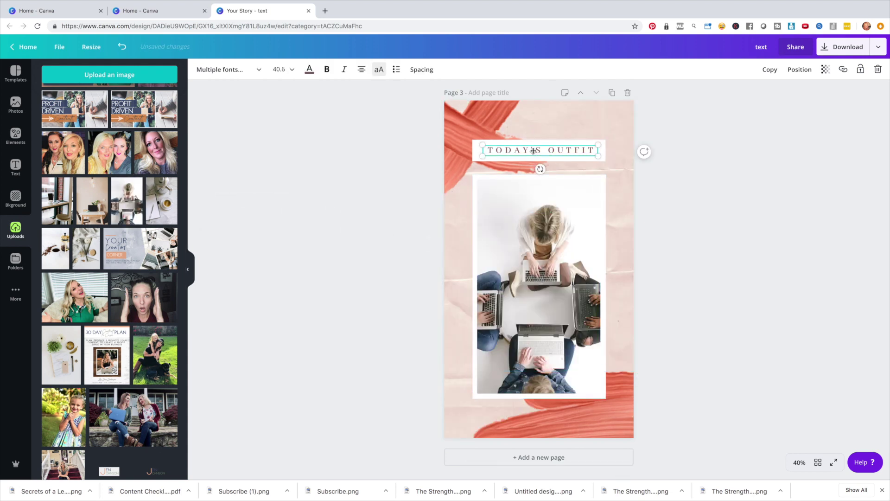
left_click(533, 151)
key("BackSpace")
triple_click(539, 147)
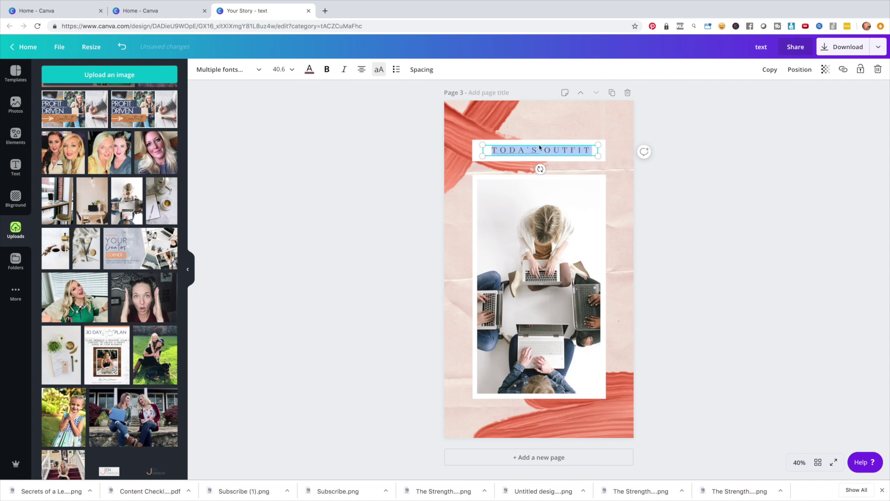
key("BackSpace")
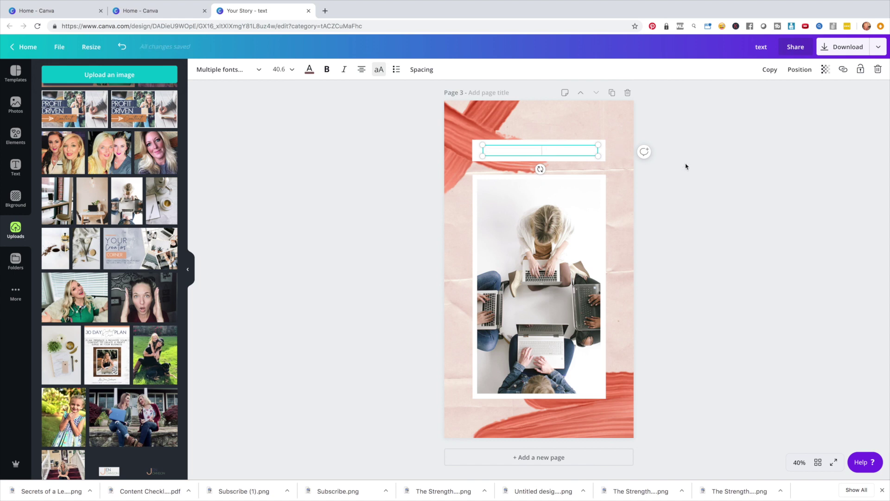
left_click(731, 253)
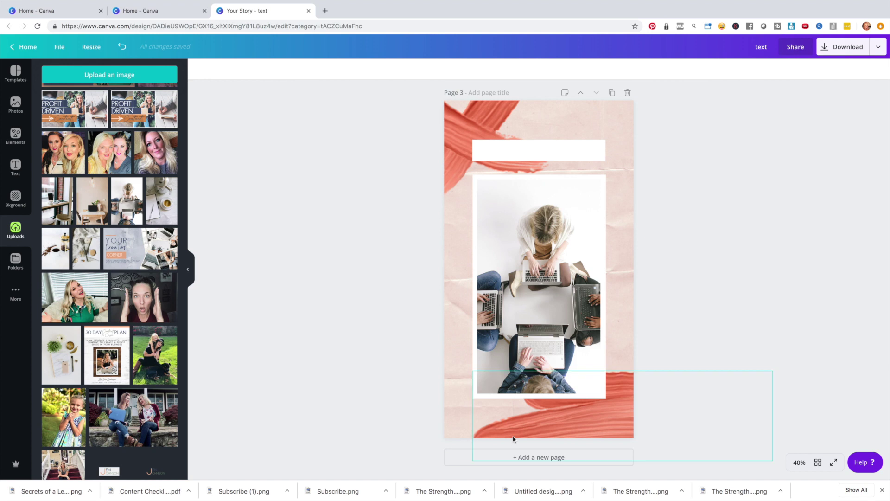
Step: Move the photo frame up and right, then slide the photo left within it
left_click_drag(512, 426, 639, 311)
left_click(631, 314)
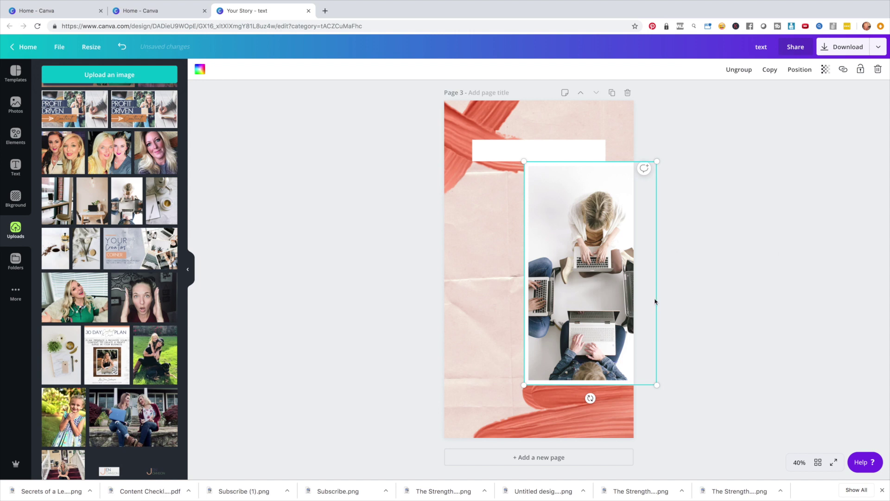
left_click_drag(594, 278, 542, 283)
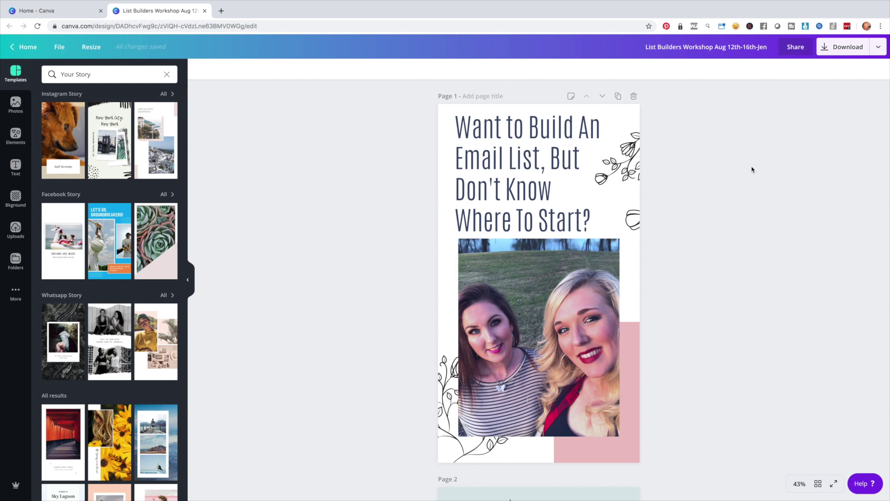
Step: Download all 19 pages of the List Builders Workshop design as PNG images
left_click(842, 48)
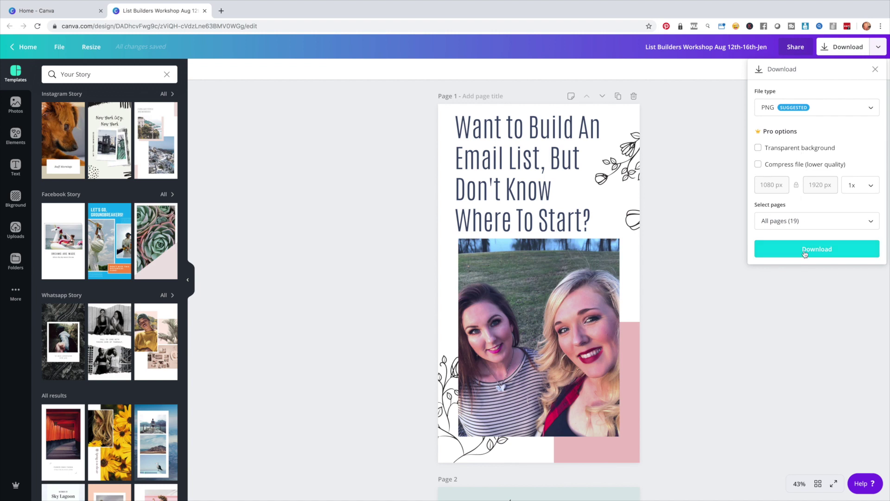
left_click(799, 111)
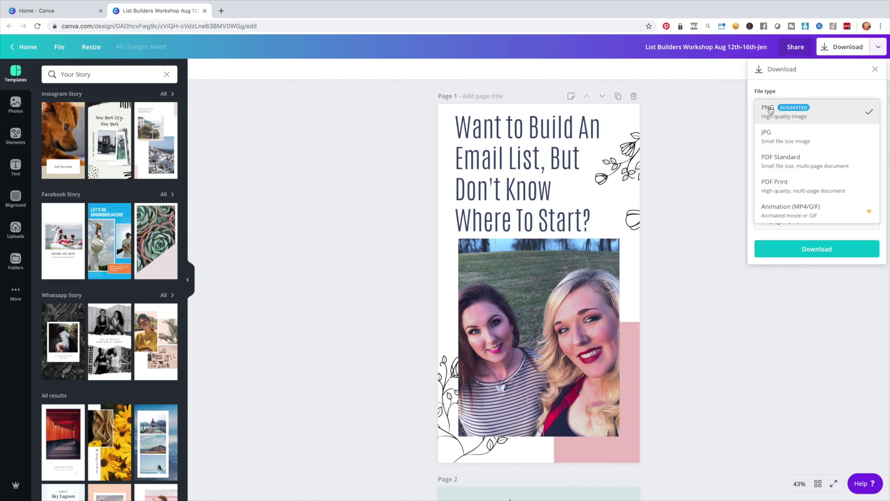
left_click(722, 240)
left_click(790, 248)
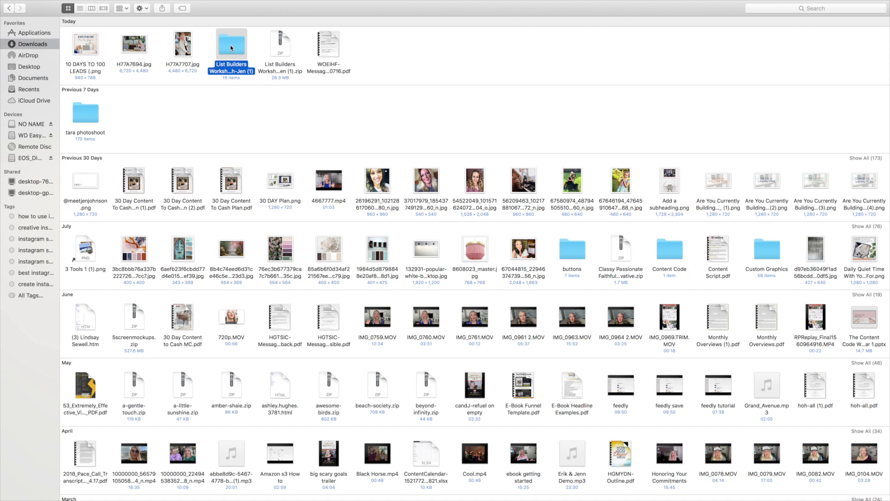
Step: Open the downloaded List Builders folder to view story images 1.png through 19.png
double_click(232, 47)
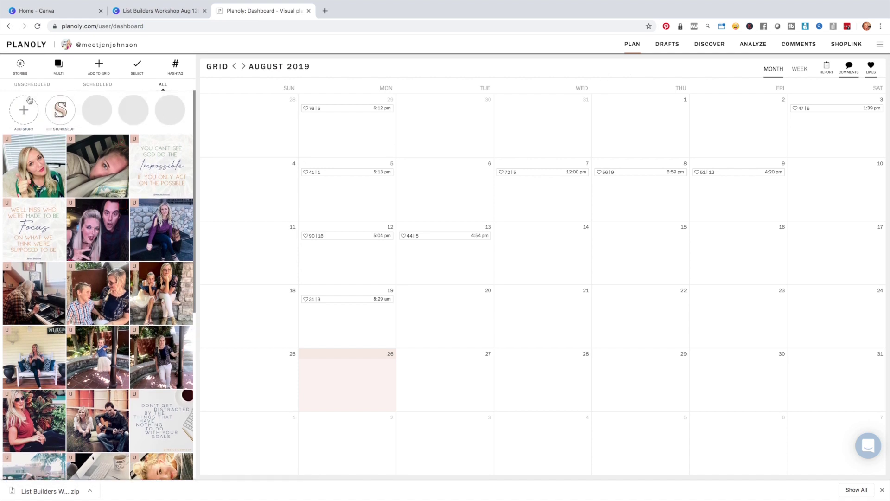
Step: Switch Planoly's planner to Stories mode, then exit full screen to reveal Finder
left_click(21, 66)
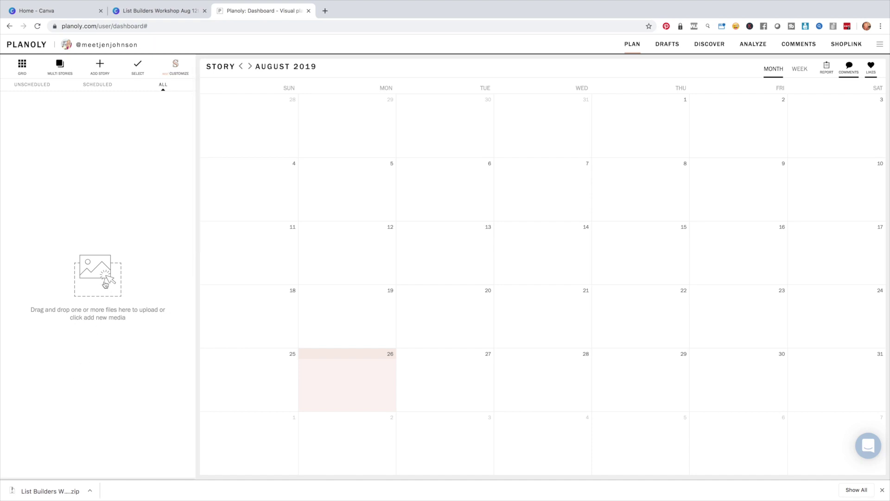
key("ctrl+super+f")
Step: Drag 1.png and 2.png from Finder into Planoly's story upload area
left_click(803, 216)
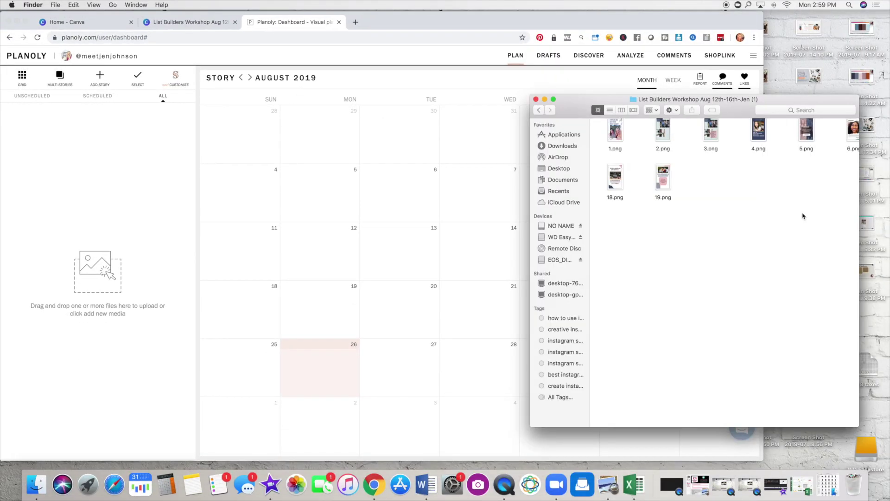
left_click_drag(616, 133, 91, 269)
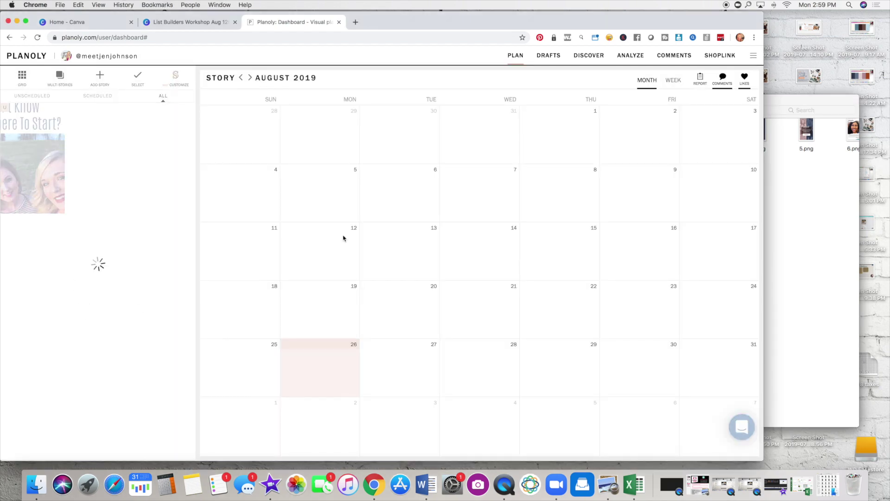
left_click(825, 209)
left_click_drag(662, 135, 71, 192)
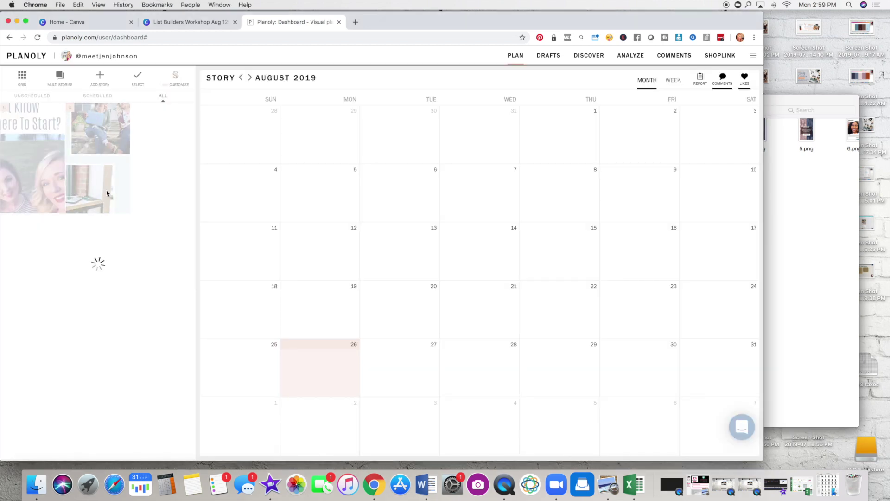